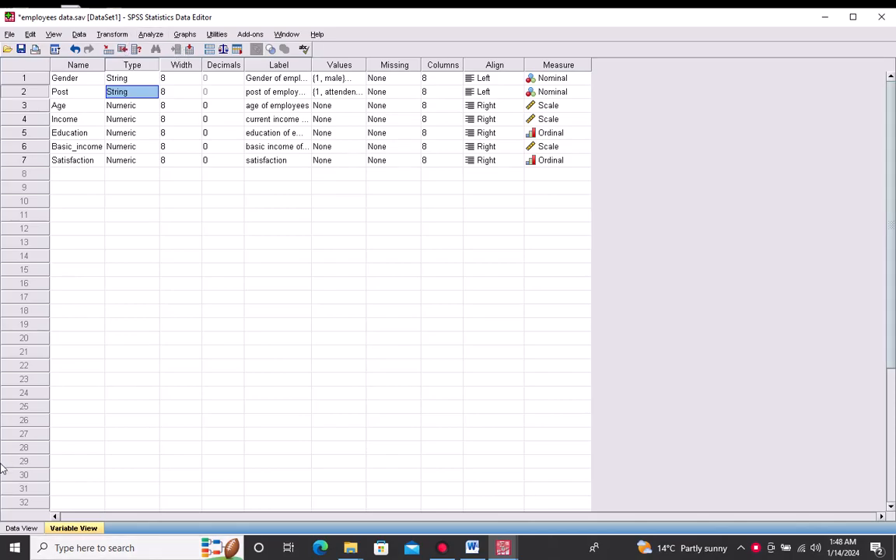
# - Display the employee data records and look at the available procedures for comparing means
pyautogui.click(24, 528)
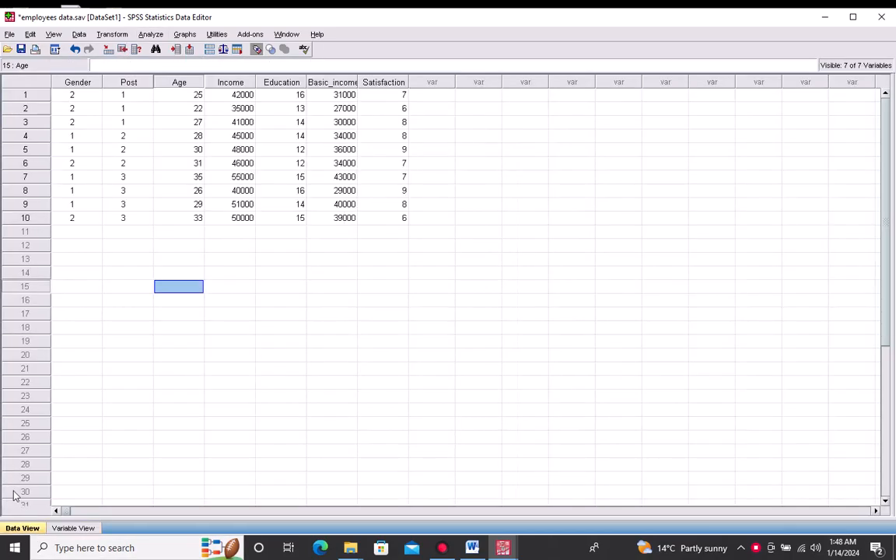
pyautogui.click(148, 36)
pyautogui.moveTo(176, 109)
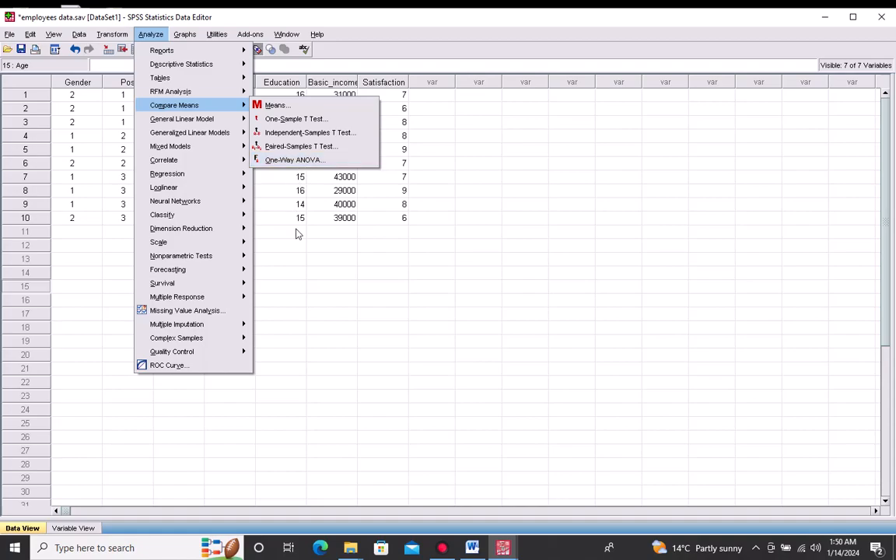
# - Switch to the Word document and format the "One-way ANOVA" heading as size 22, underlined and bold
pyautogui.click(473, 548)
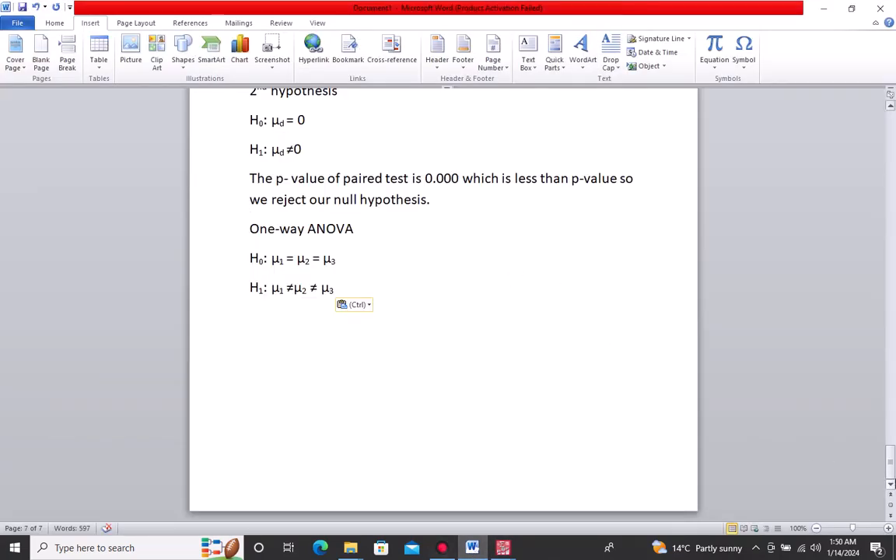
pyautogui.moveTo(891, 457)
pyautogui.mouseDown()
pyautogui.moveTo(892, 437)
pyautogui.moveTo(893, 455)
pyautogui.mouseUp()
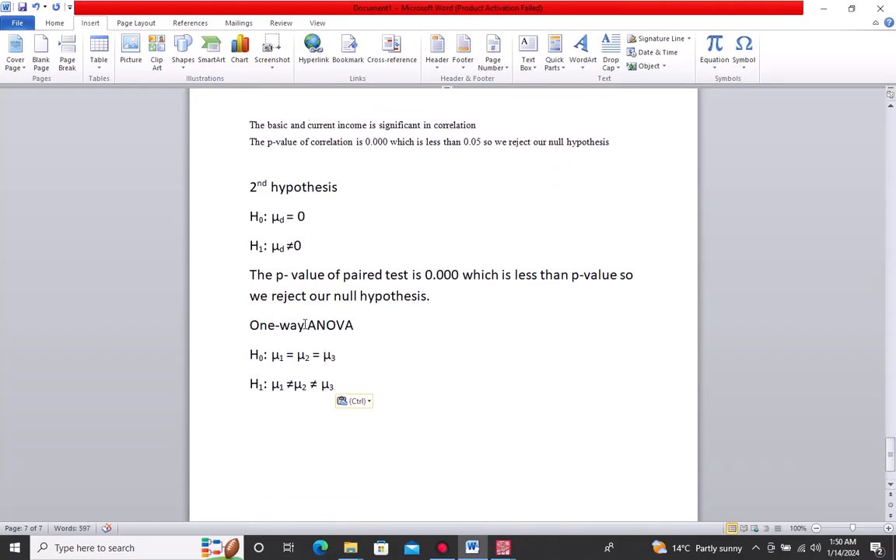
pyautogui.moveTo(360, 328); pyautogui.dragTo(262, 329)
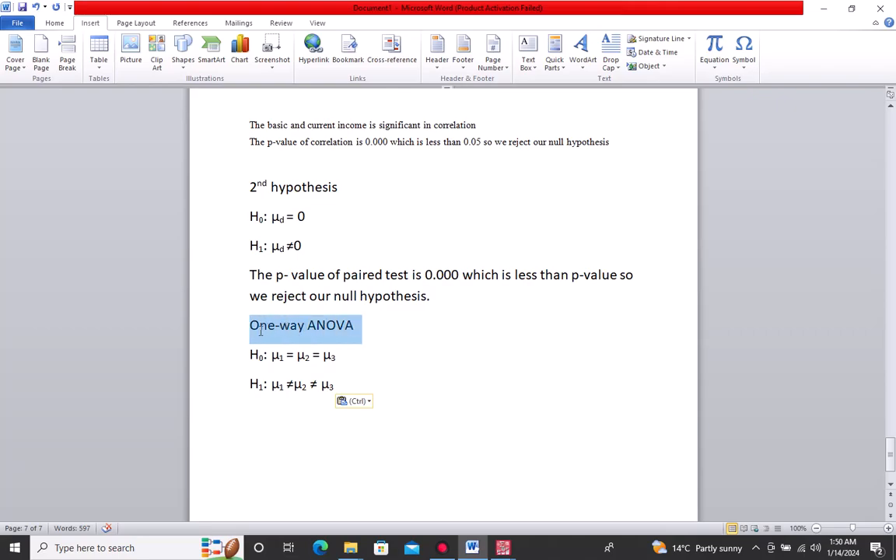
pyautogui.click(61, 27)
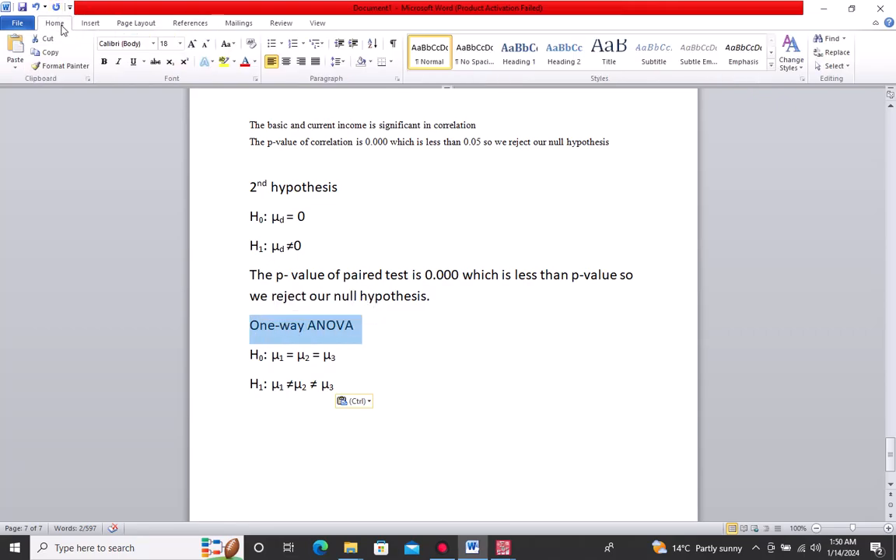
pyautogui.click(180, 45)
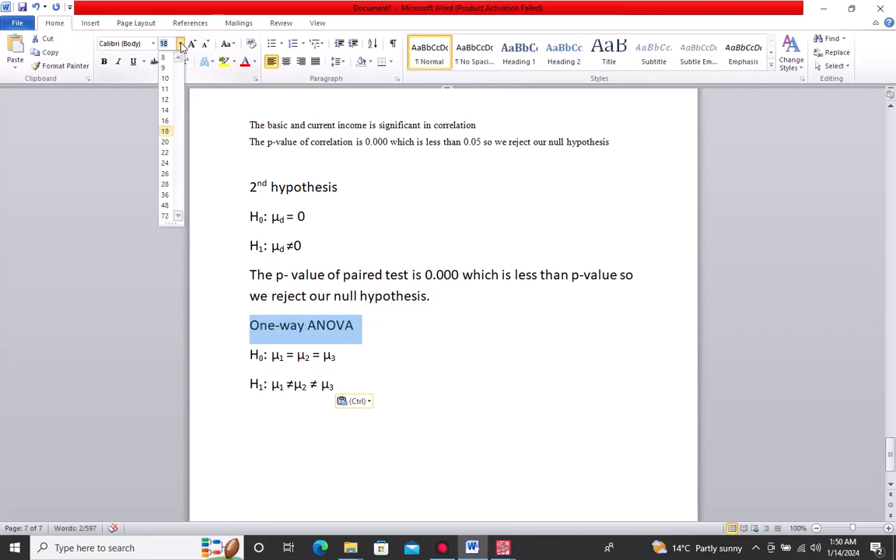
pyautogui.click(164, 153)
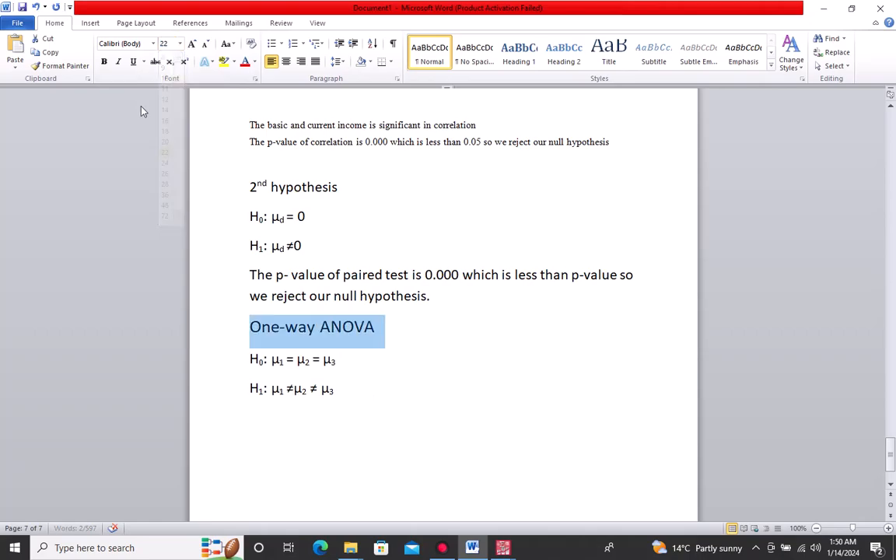
pyautogui.click(133, 62)
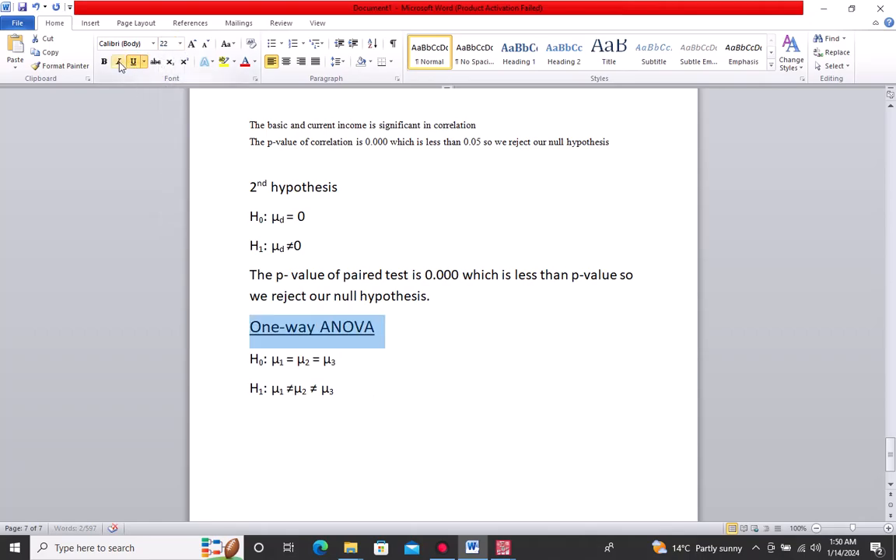
pyautogui.click(104, 61)
pyautogui.click(344, 392)
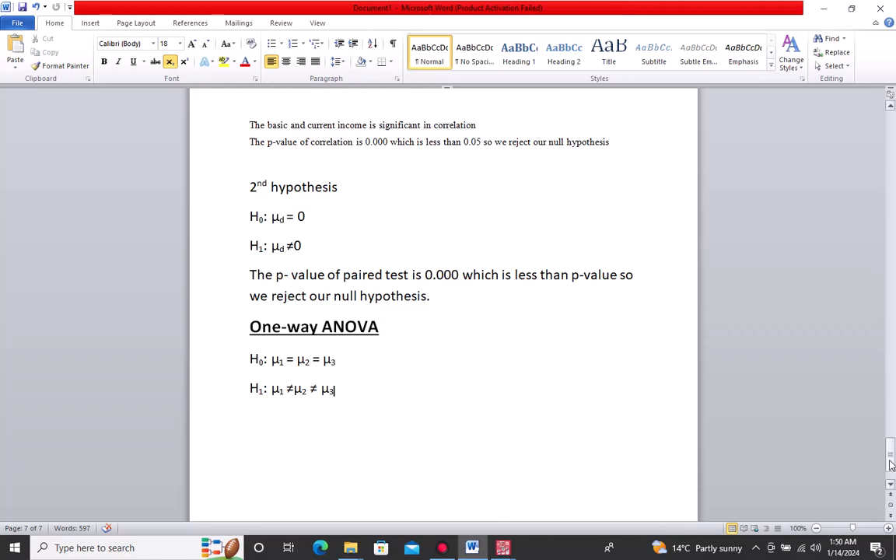
# - Review the null and alternative hypotheses written for the earlier t tests, and return to the One-way ANOVA hypotheses
pyautogui.moveTo(890, 464); pyautogui.dragTo(894, 370)
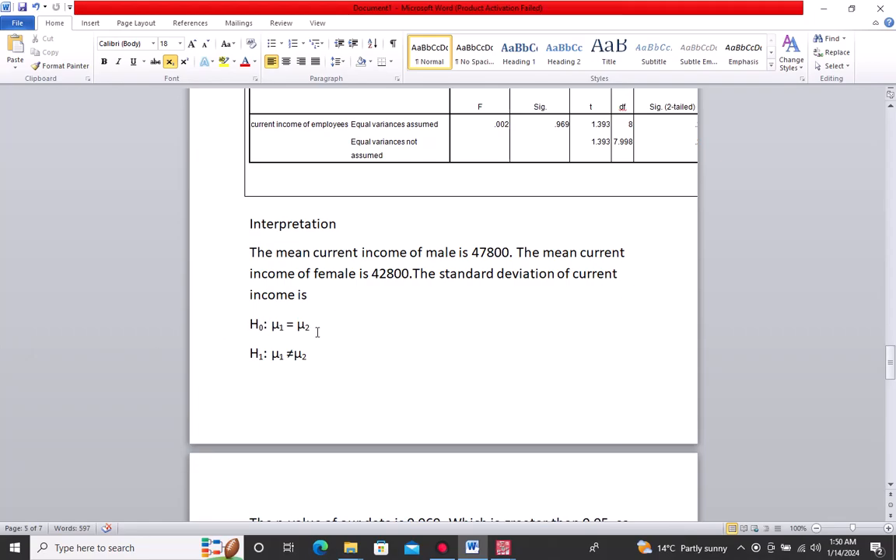
pyautogui.moveTo(895, 364); pyautogui.dragTo(894, 307)
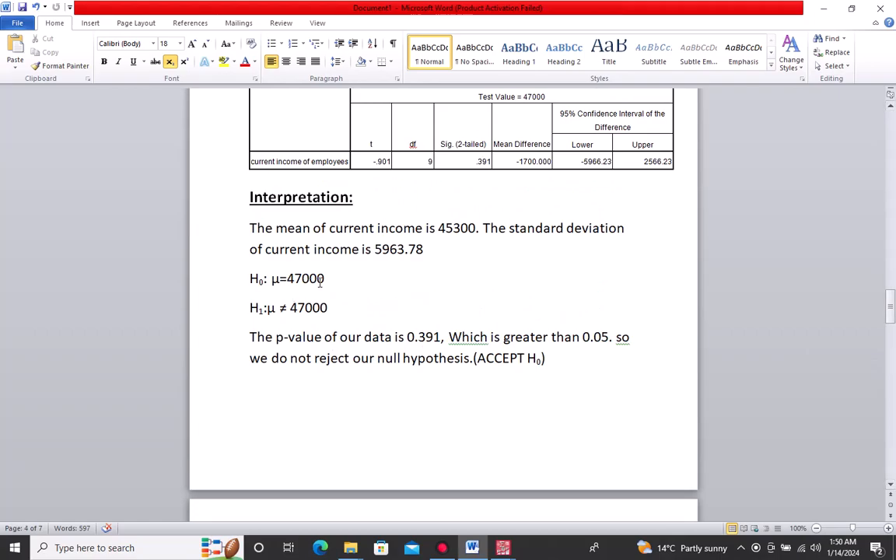
pyautogui.moveTo(893, 319); pyautogui.dragTo(855, 487)
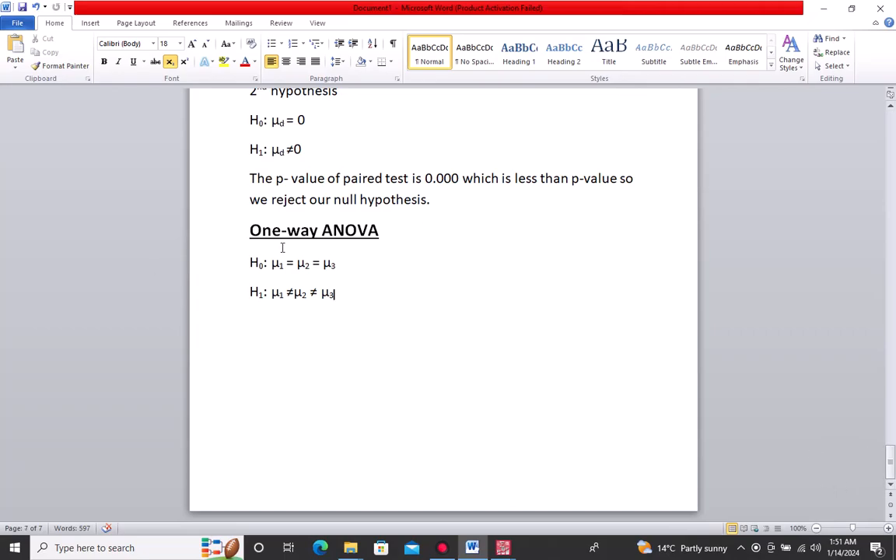
pyautogui.click(355, 303)
# - Switch to the employees data in SPSS and set up a One-Way ANOVA with current income of employees as the dependent variable
pyautogui.moveTo(511, 550)
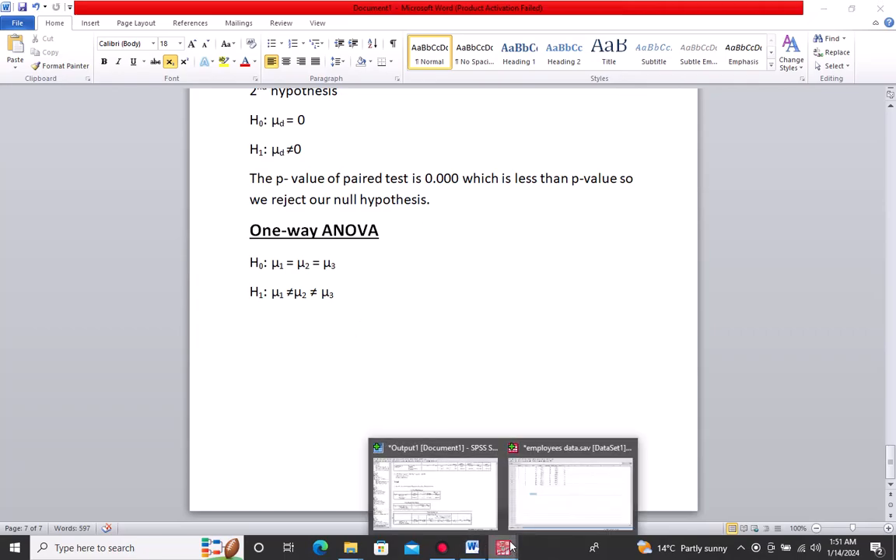
pyautogui.moveTo(541, 514)
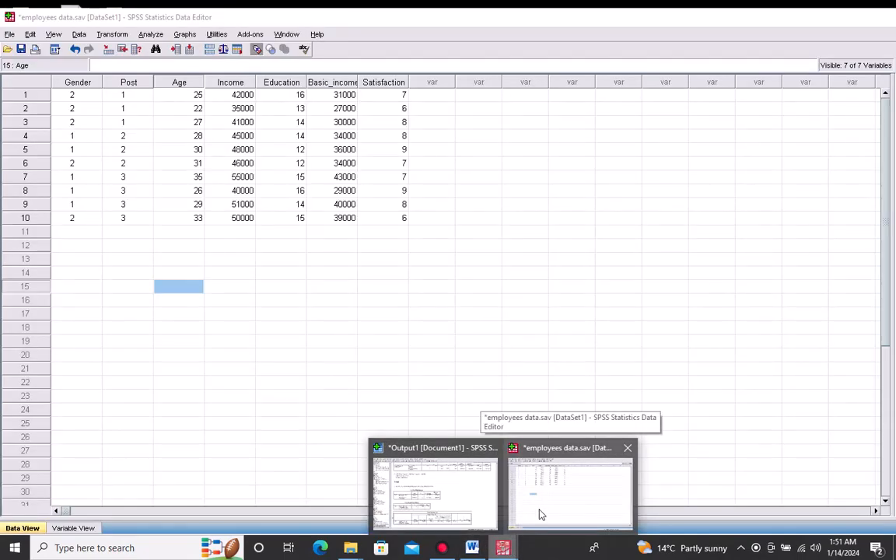
pyautogui.click(541, 514)
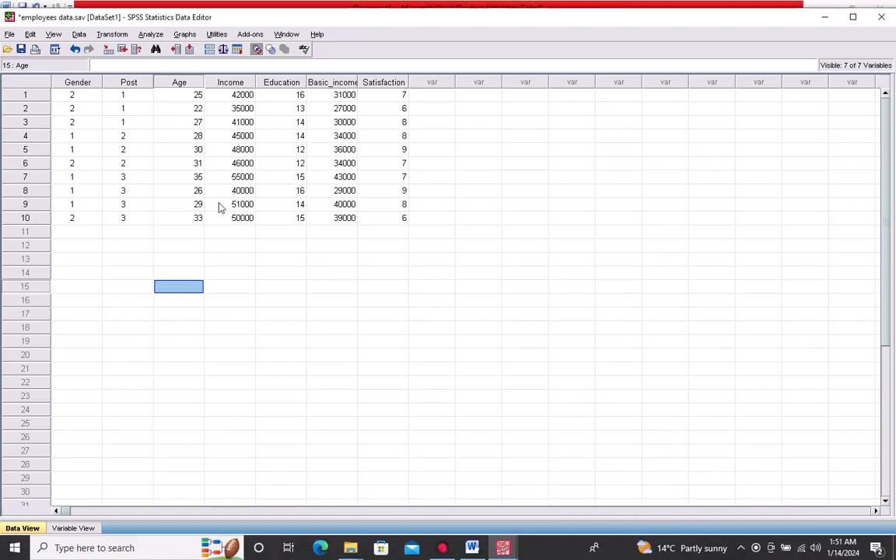
pyautogui.click(151, 36)
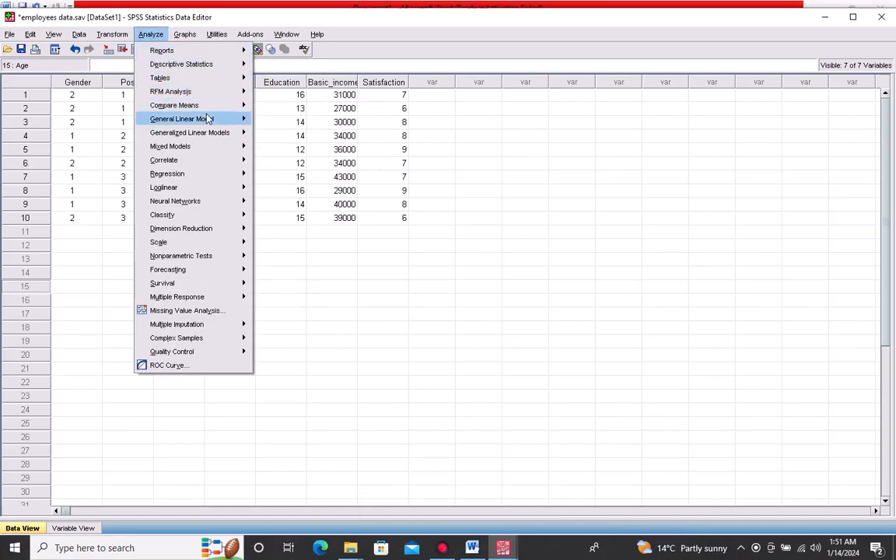
pyautogui.moveTo(195, 105)
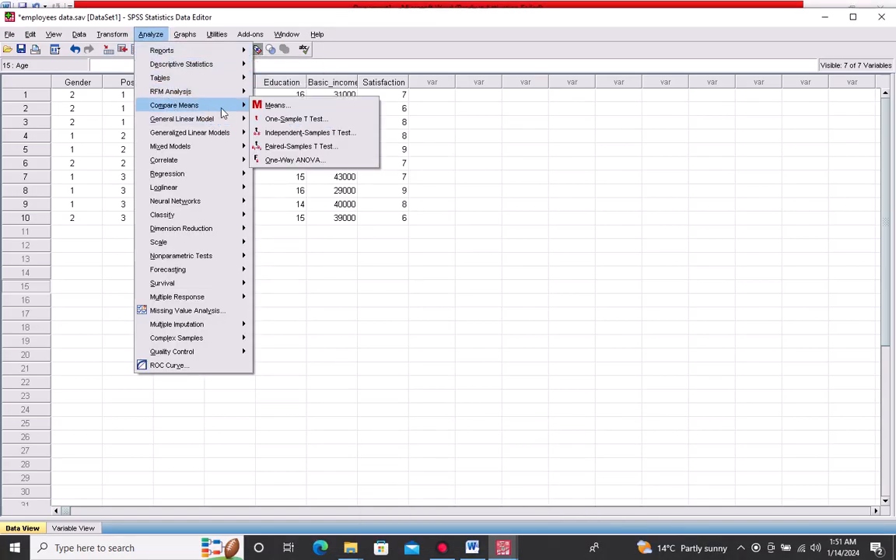
pyautogui.click(275, 160)
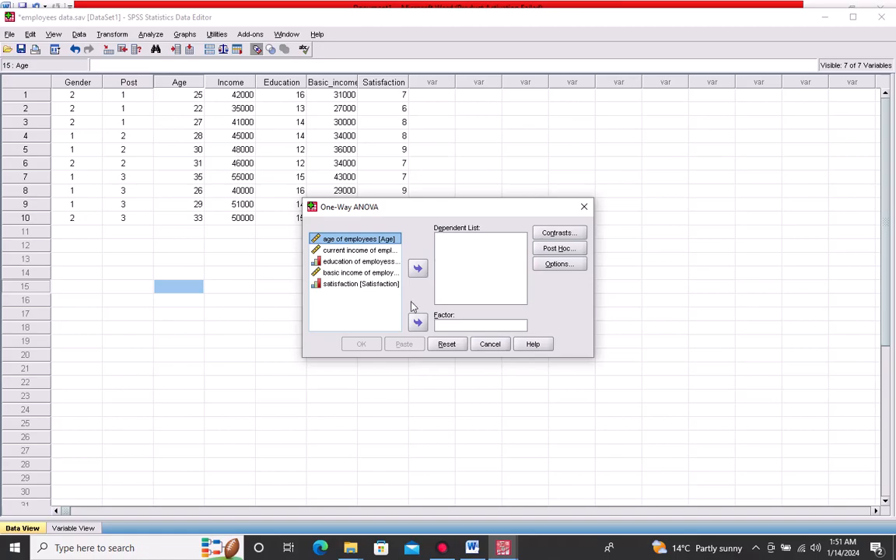
pyautogui.click(350, 251)
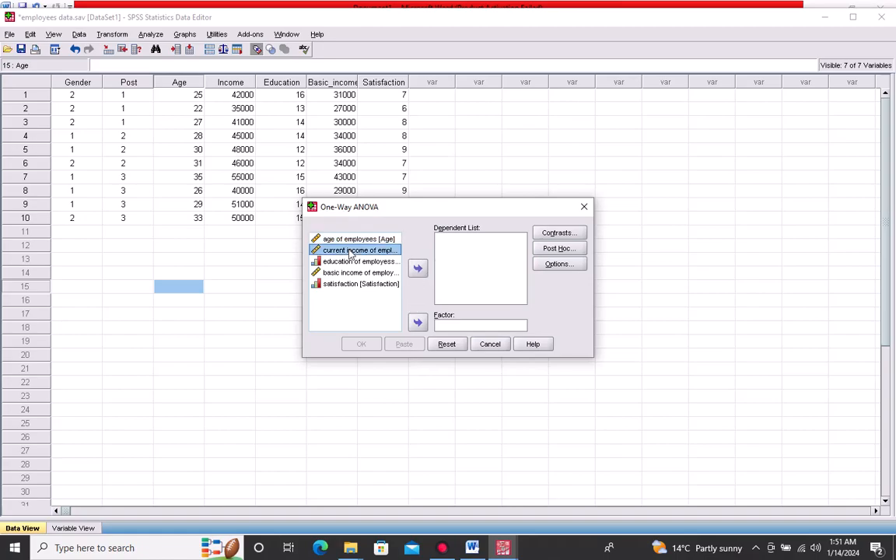
pyautogui.click(417, 267)
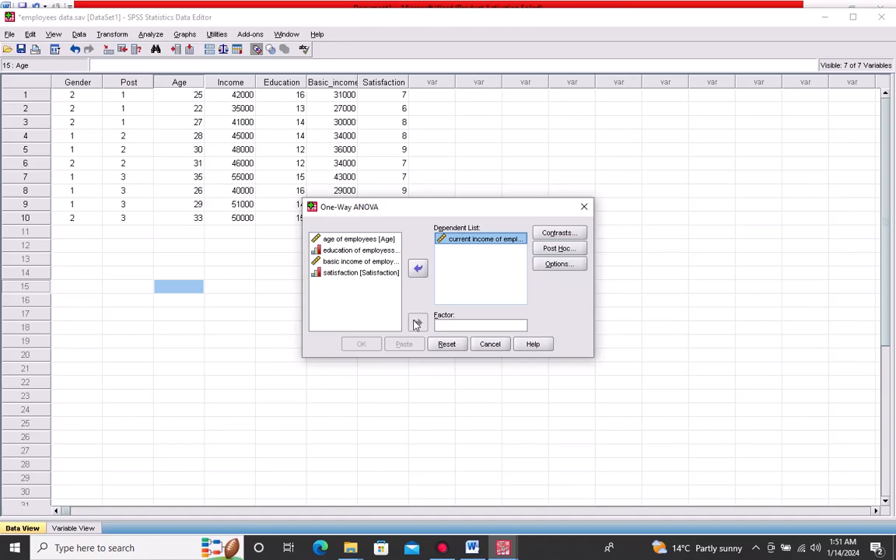
pyautogui.click(334, 273)
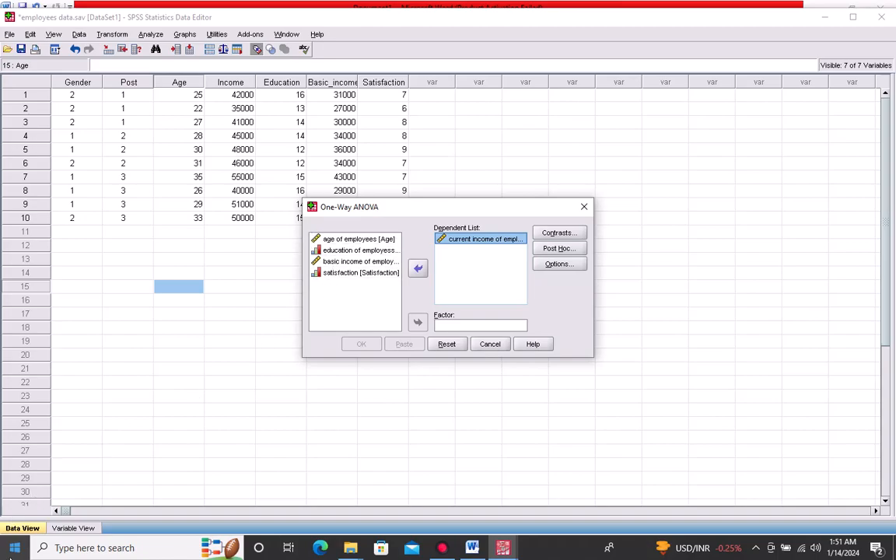
# - Change the Gender variable's type to Numeric, accepting the discarding of its incompatible value labels
pyautogui.click(73, 528)
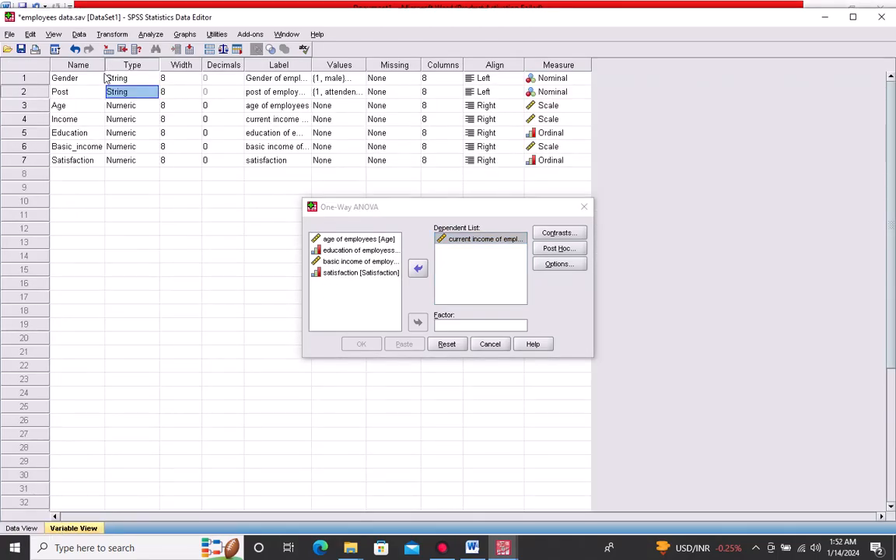
pyautogui.click(143, 78)
pyautogui.click(154, 78)
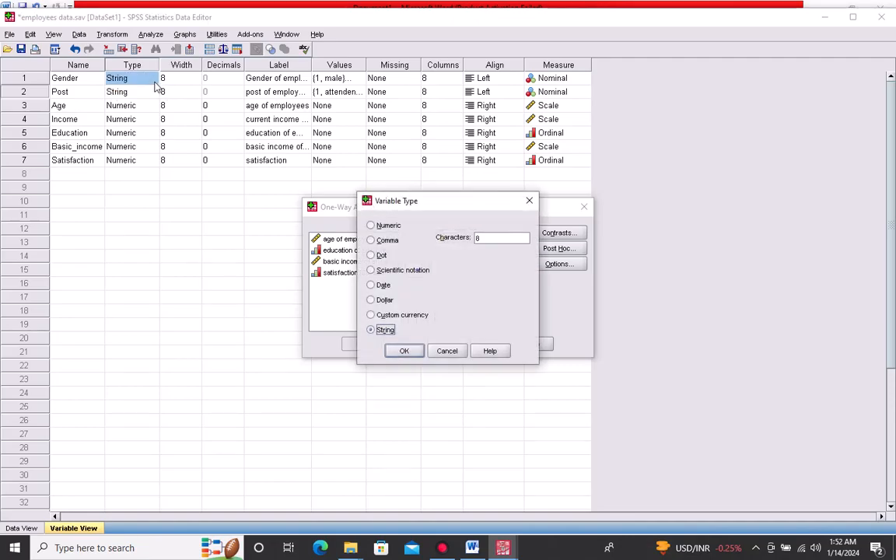
pyautogui.click(370, 226)
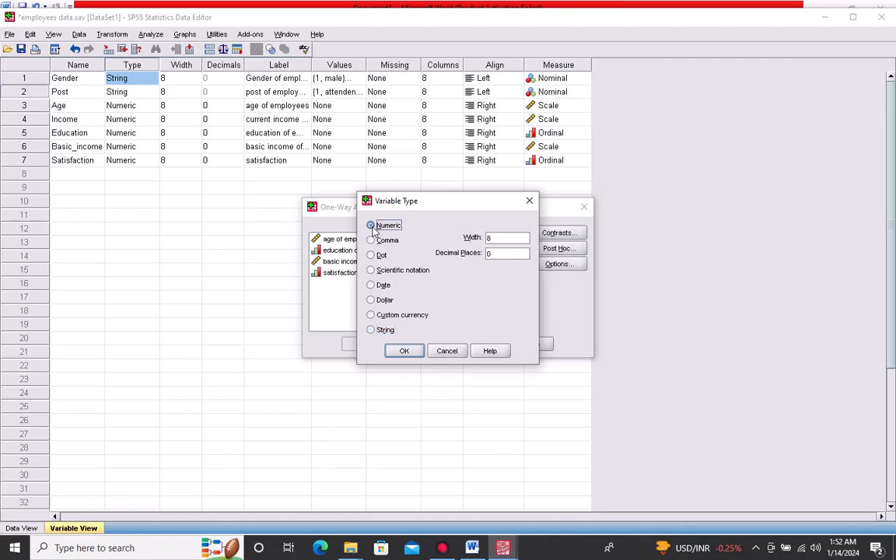
pyautogui.click(405, 351)
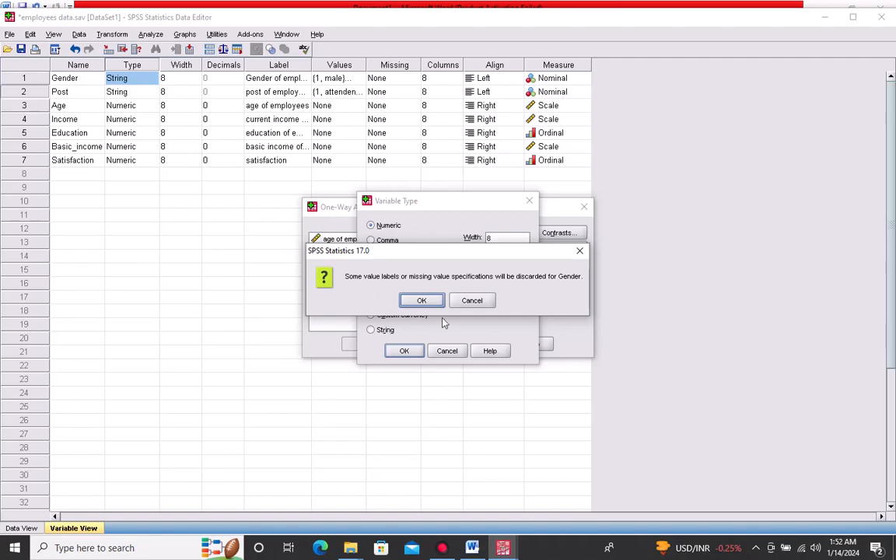
pyautogui.click(422, 301)
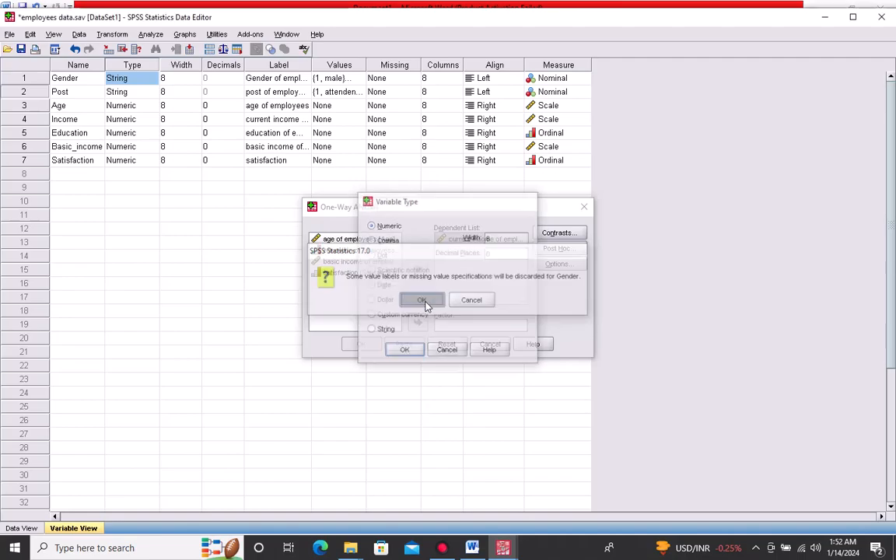
# - Change the Post variable's type to Numeric, accepting the discarding of its incompatible value labels
pyautogui.click(154, 91)
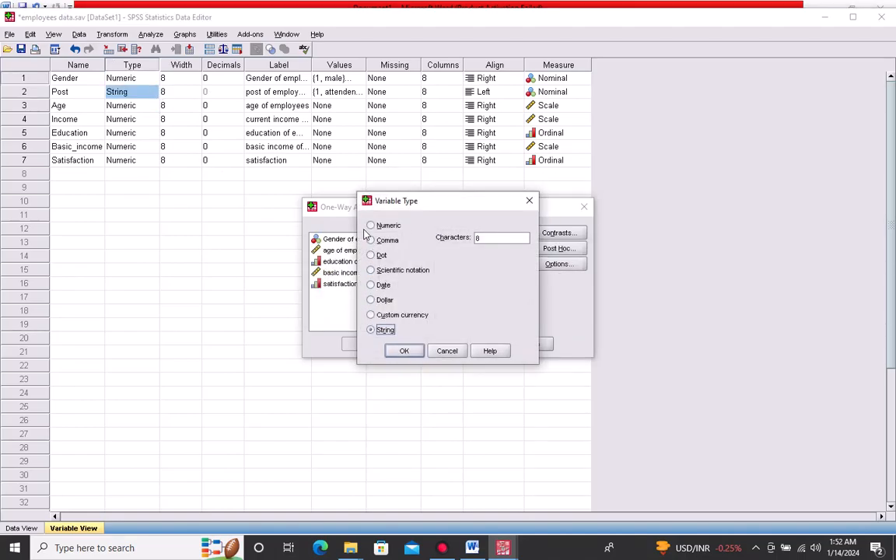
pyautogui.click(371, 226)
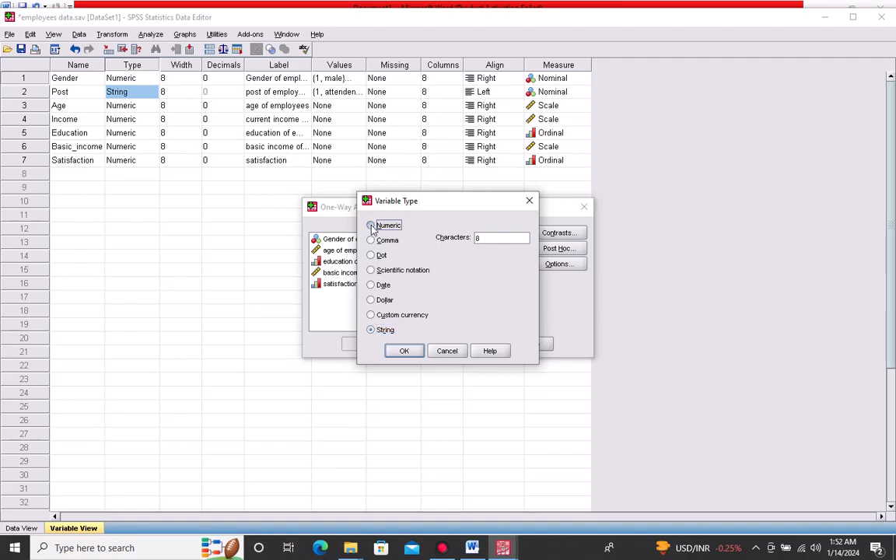
pyautogui.click(414, 354)
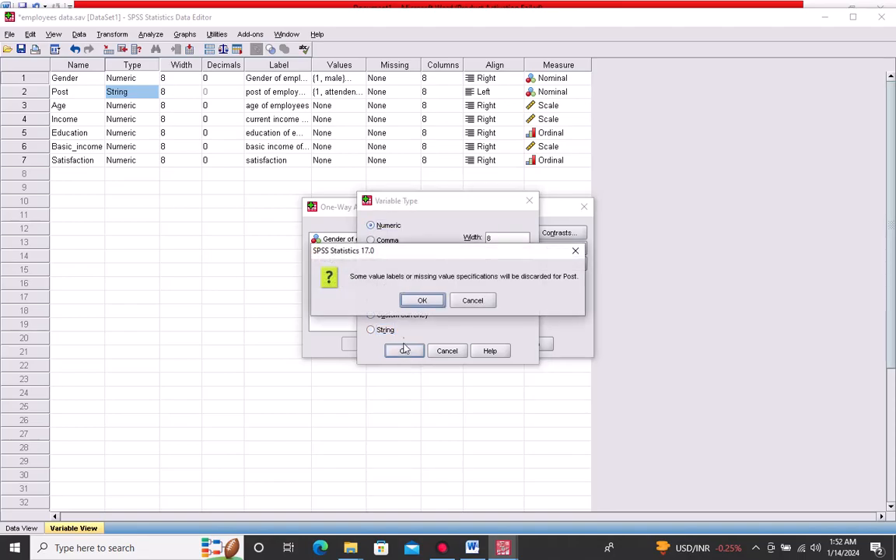
pyautogui.click(420, 301)
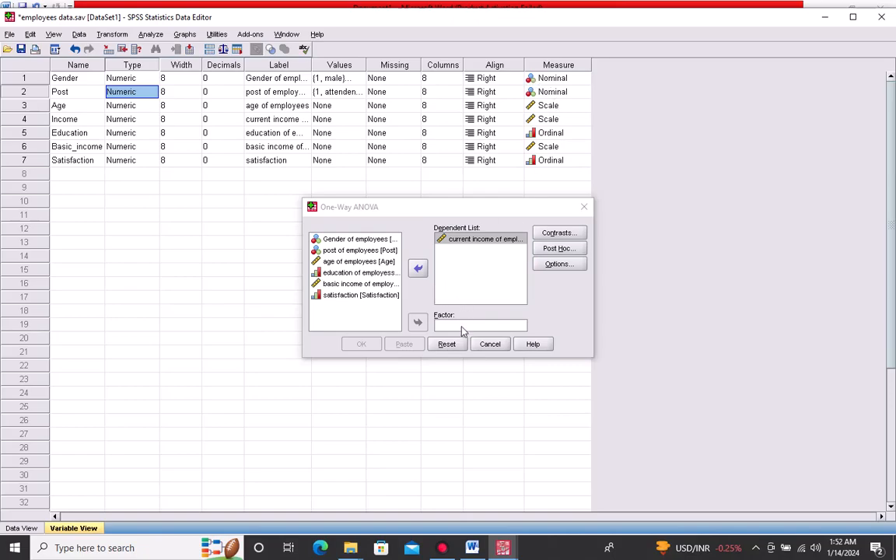
# - Set post of employees as the One-Way ANOVA factor and check the contrast settings
pyautogui.click(359, 250)
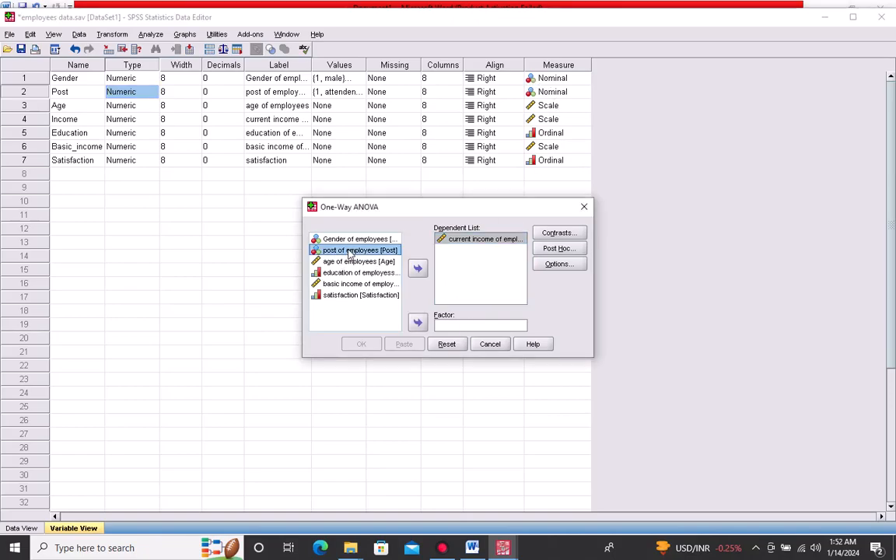
pyautogui.click(418, 321)
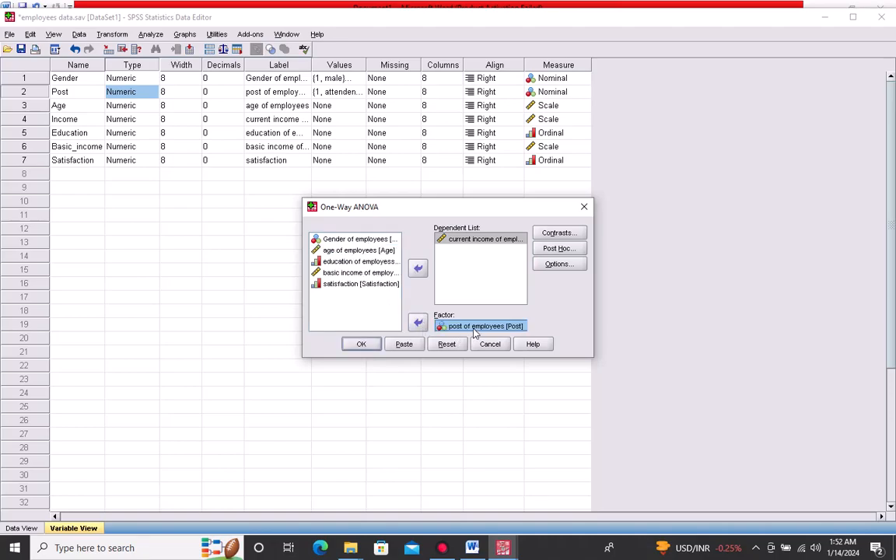
pyautogui.click(557, 232)
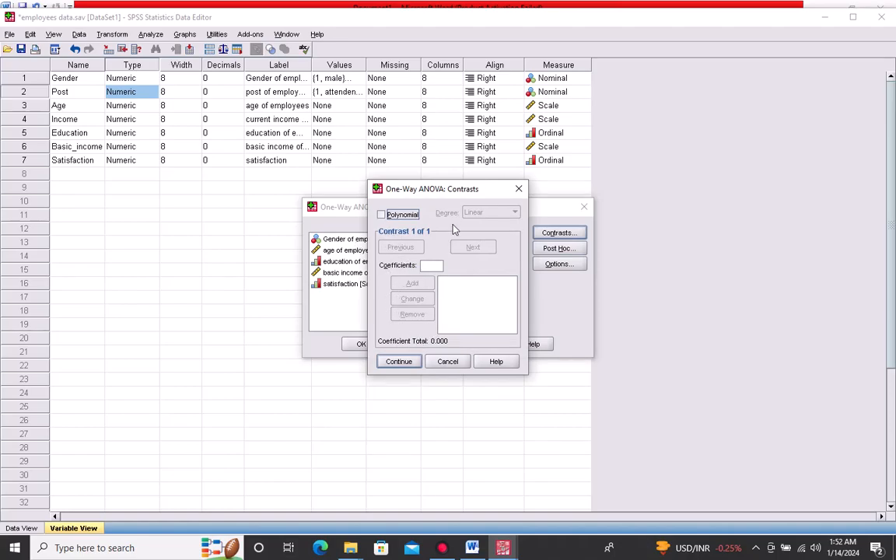
pyautogui.click(400, 360)
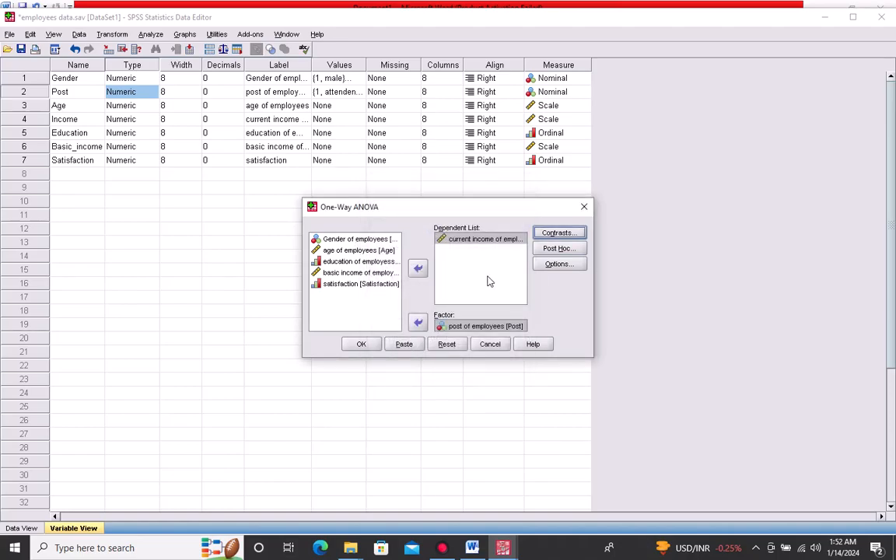
# - Run the One-Way ANOVA, glance at the hypotheses in Word, and return to the SPSS output
pyautogui.click(363, 344)
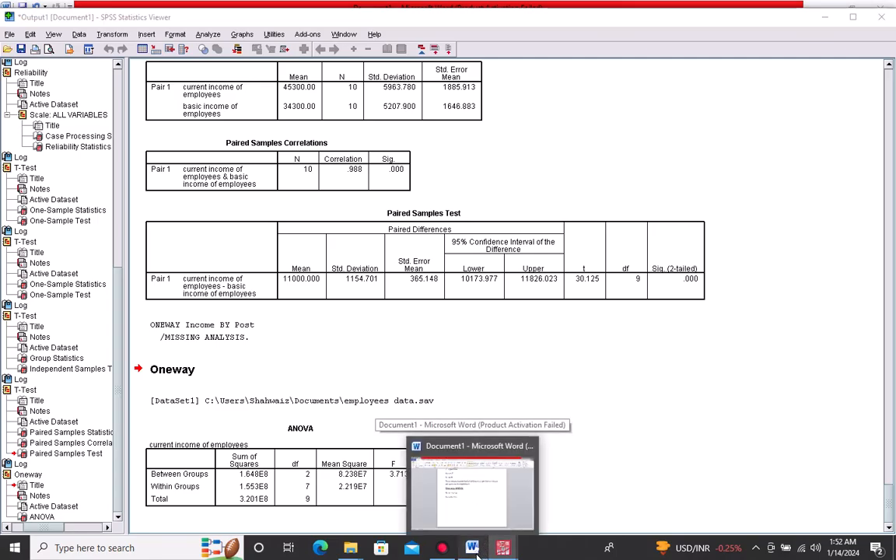
pyautogui.click(439, 506)
pyautogui.moveTo(500, 551)
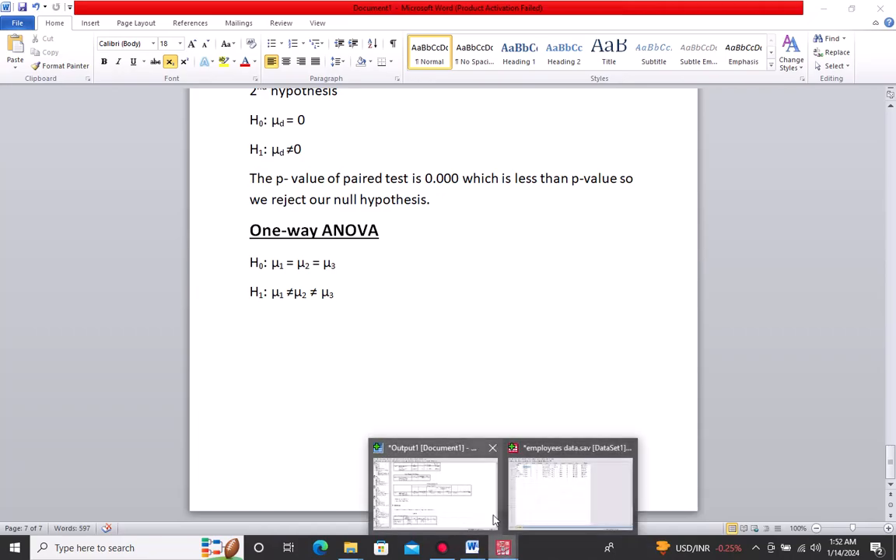
pyautogui.click(464, 514)
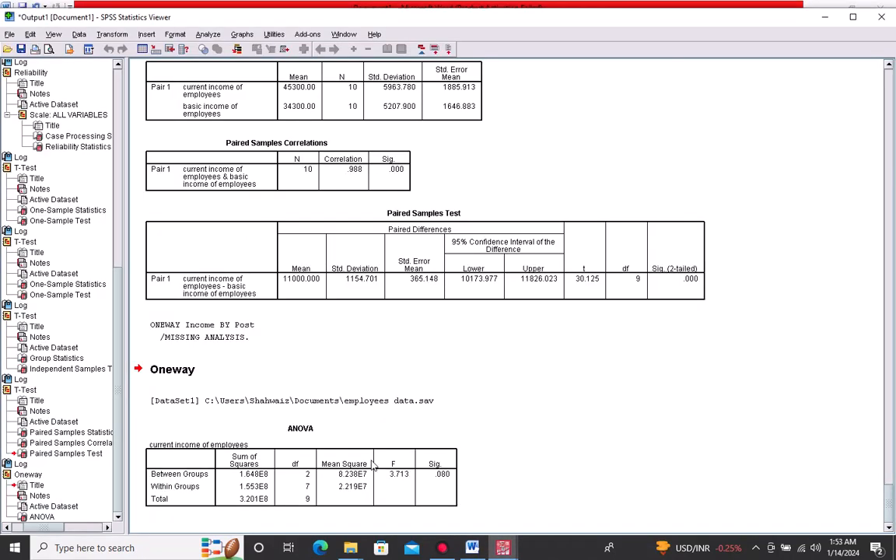
# - Copy the ANOVA table from the SPSS output and paste it below the hypotheses in the Word document
pyautogui.rightClick(174, 451)
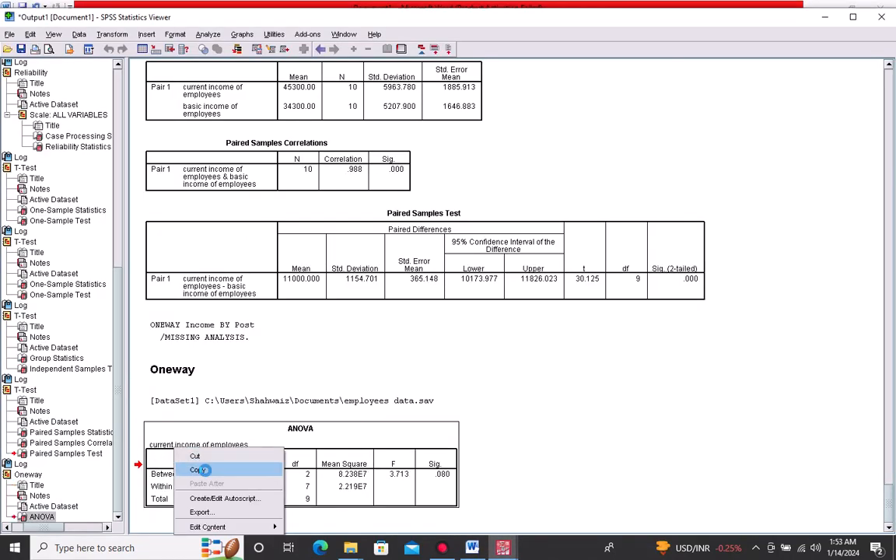
pyautogui.click(200, 470)
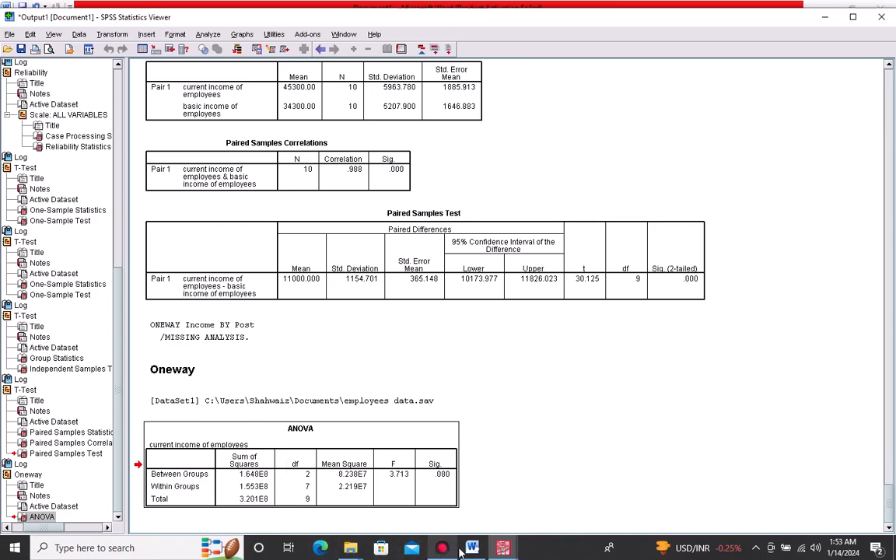
pyautogui.click(450, 494)
pyautogui.click(381, 365)
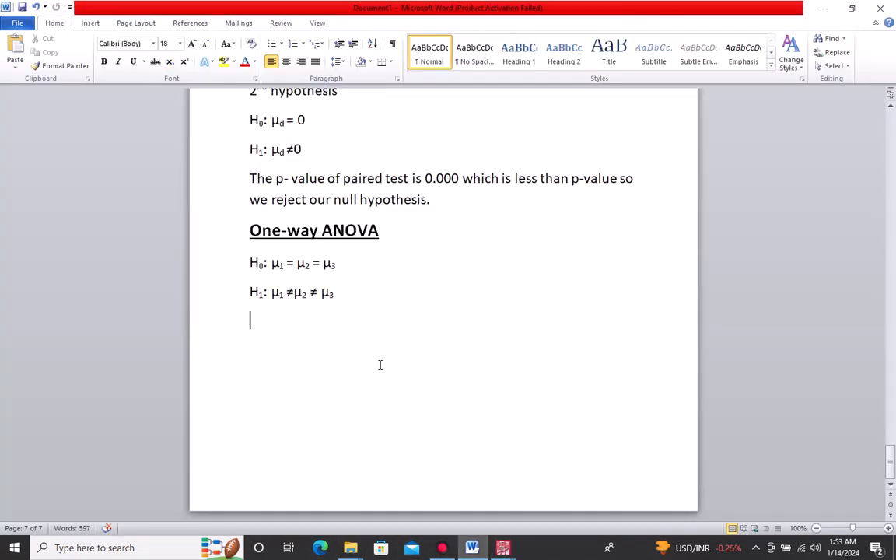
pyautogui.hotkey('ctrl', 'v')
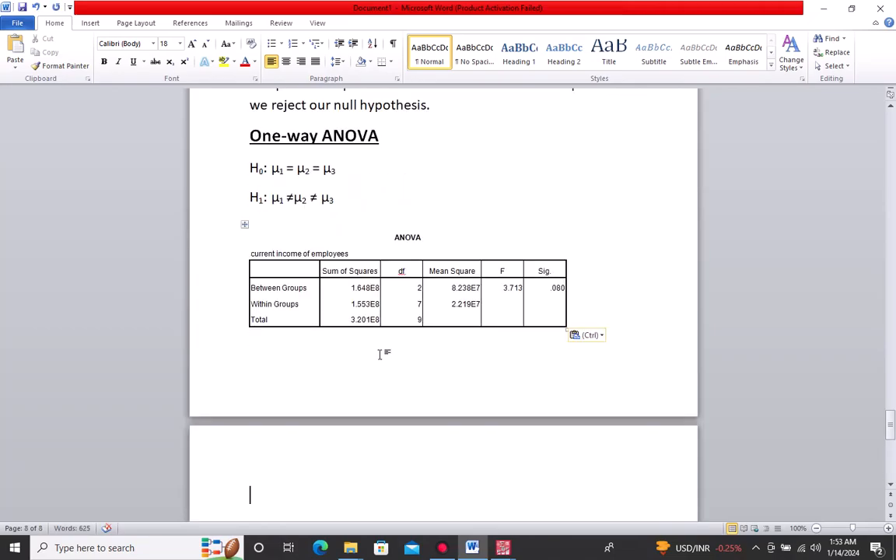
# - Add the line "INTERPRETATION:" below the pasted ANOVA table and start a new paragraph
pyautogui.write('INT')
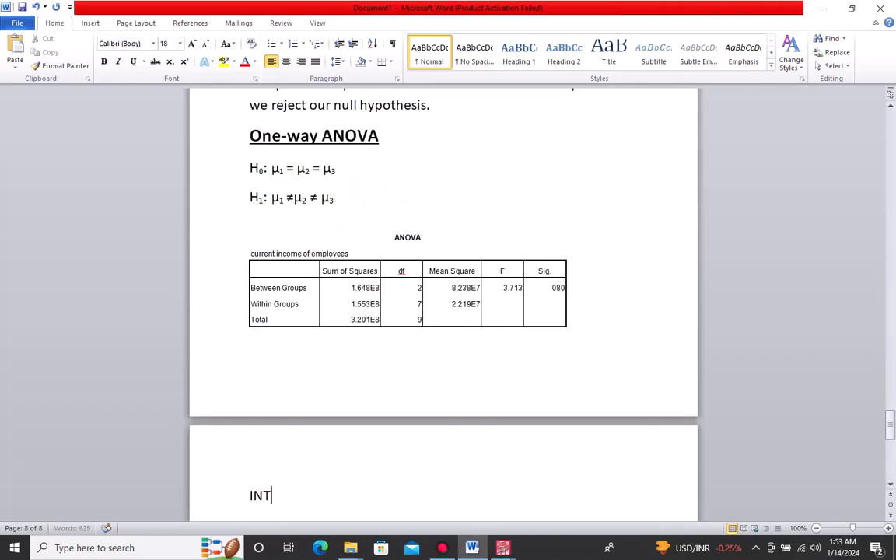
pyautogui.write('ERPRETATION')
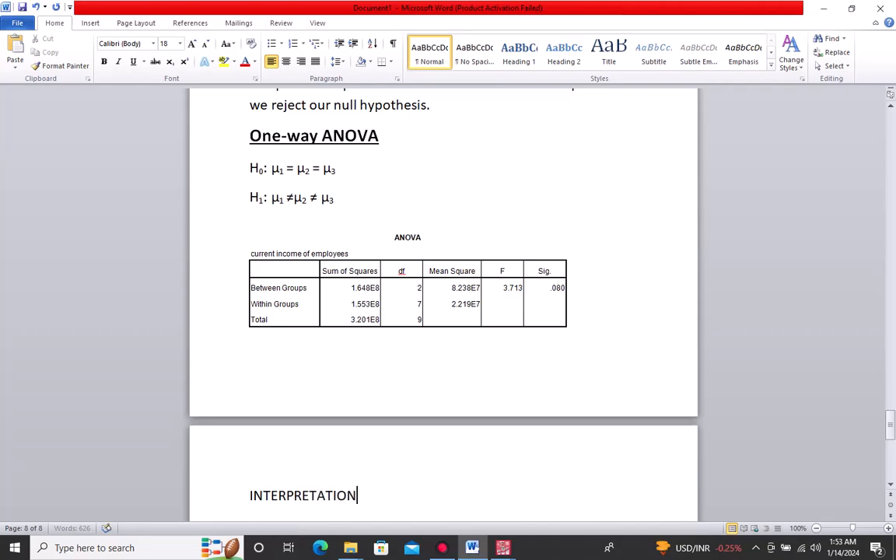
pyautogui.write(':')
pyautogui.moveTo(892, 420); pyautogui.dragTo(892, 429)
pyautogui.press('Return')
# - Write "THE P-VALUE OF ANOVA is 0.08, which is greater than 0.05" under the interpretation heading
pyautogui.write('THE')
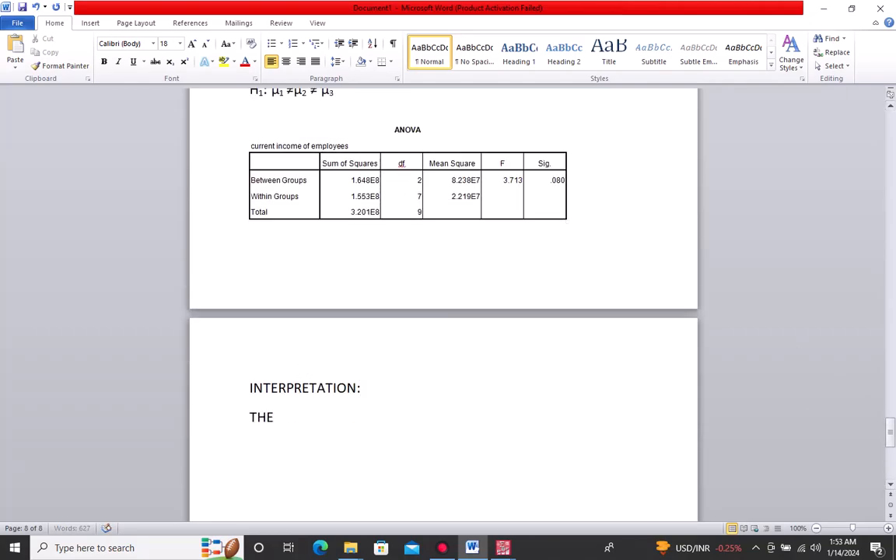
pyautogui.write(' P-VALU')
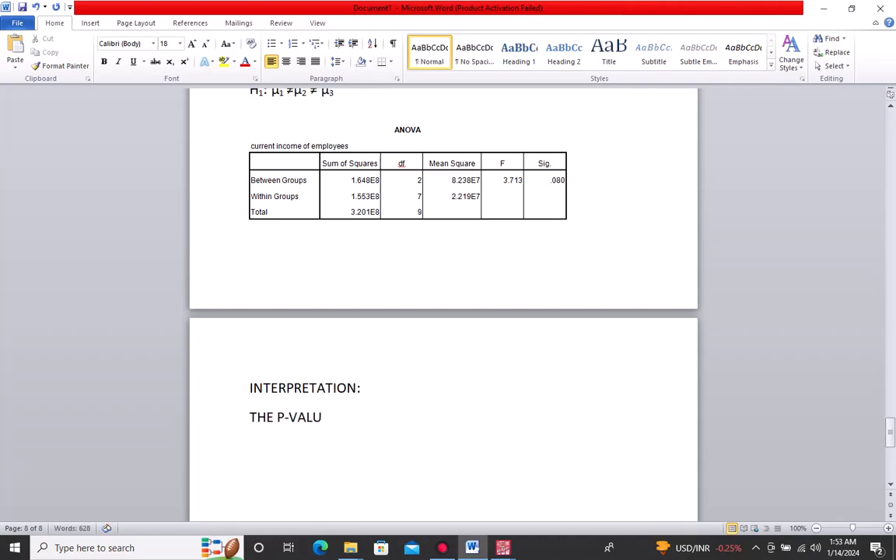
pyautogui.write('E OF')
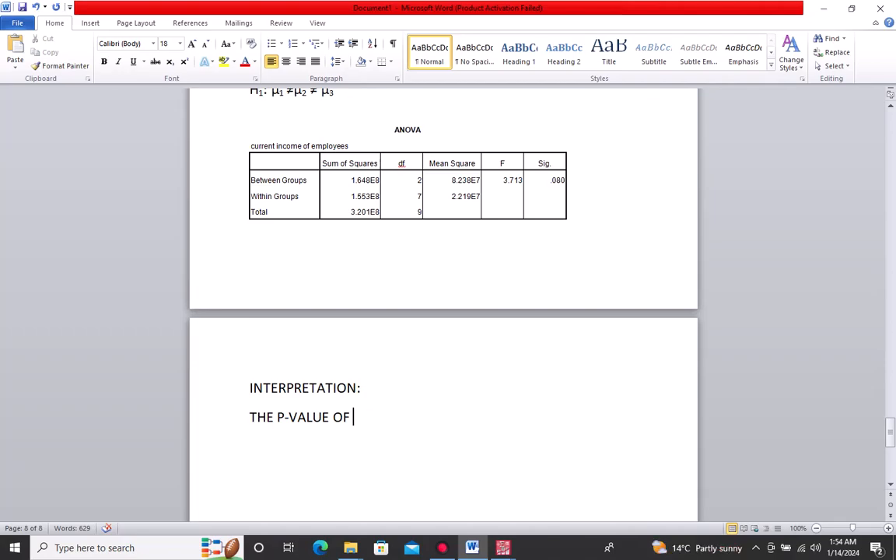
pyautogui.write('ANOVA')
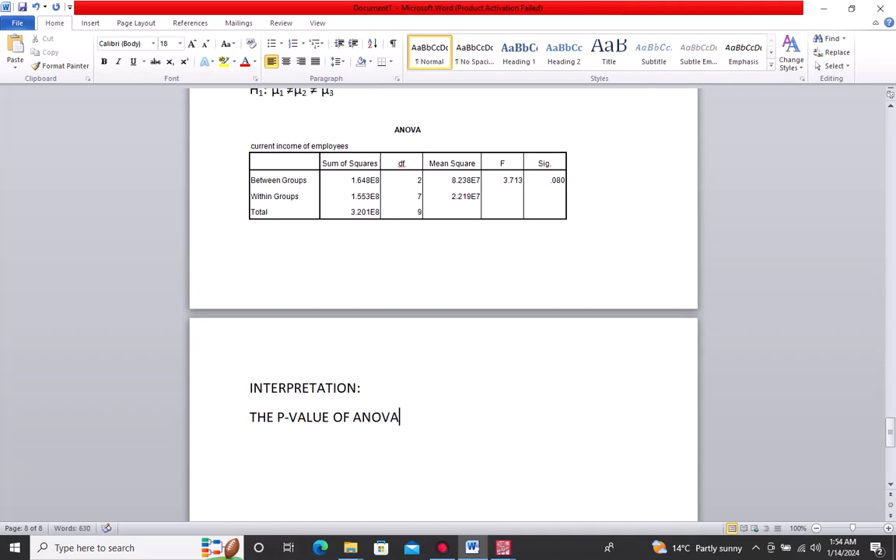
pyautogui.write(' is 0.08')
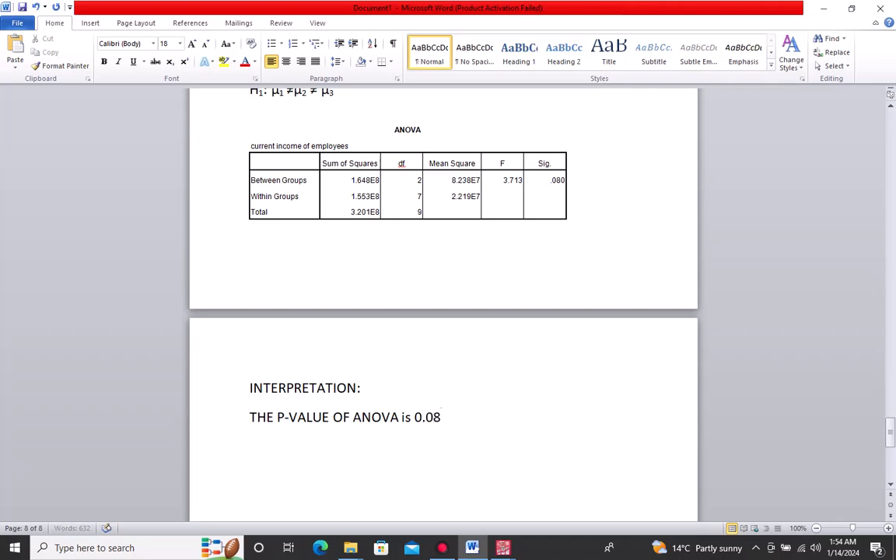
pyautogui.write(', which is greater than')
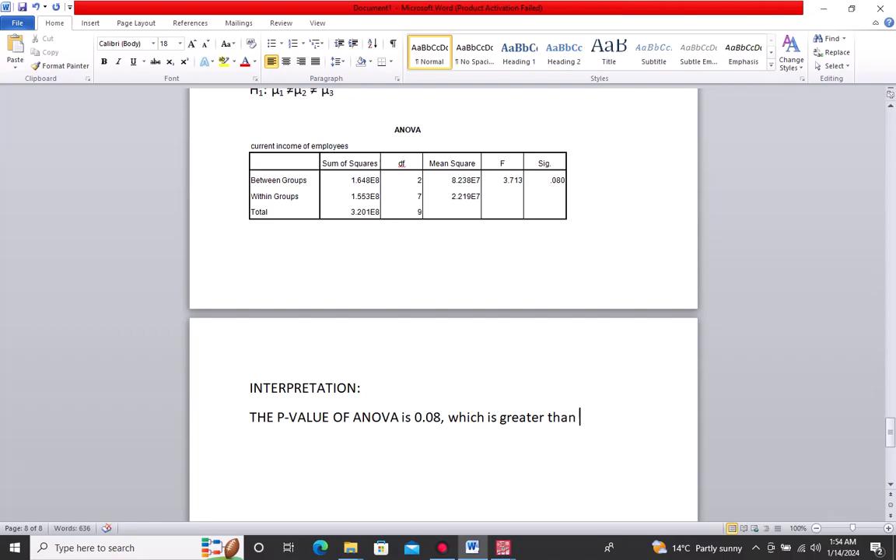
pyautogui.write(' 0.05')
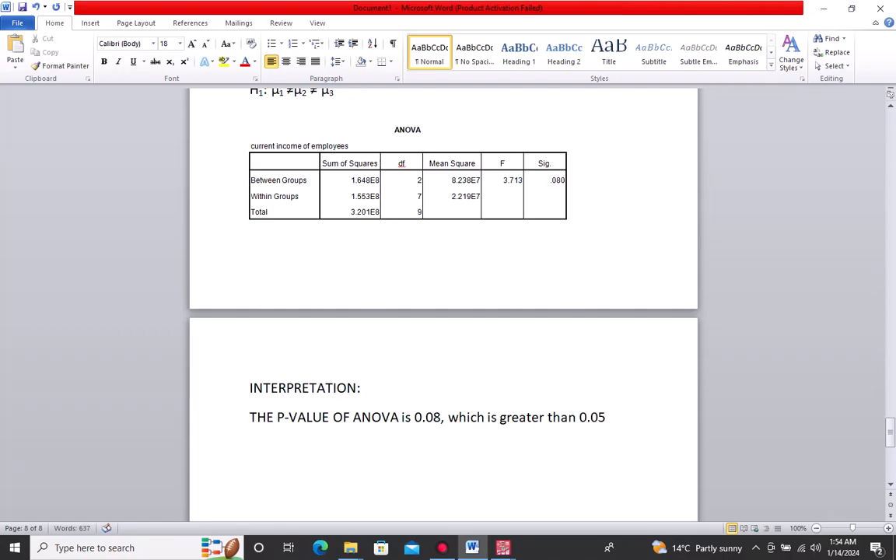
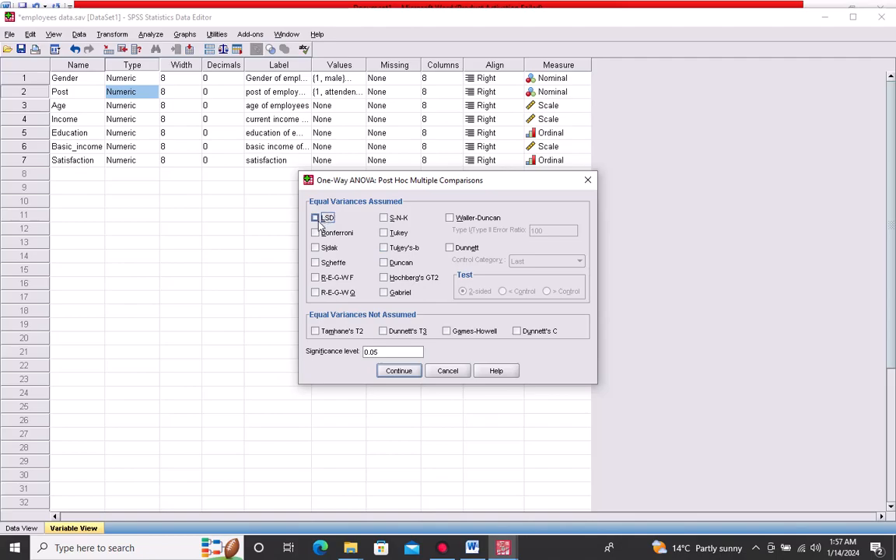
# - Enable the LSD post hoc comparison and run the One-Way ANOVA again
pyautogui.click(315, 218)
pyautogui.click(401, 373)
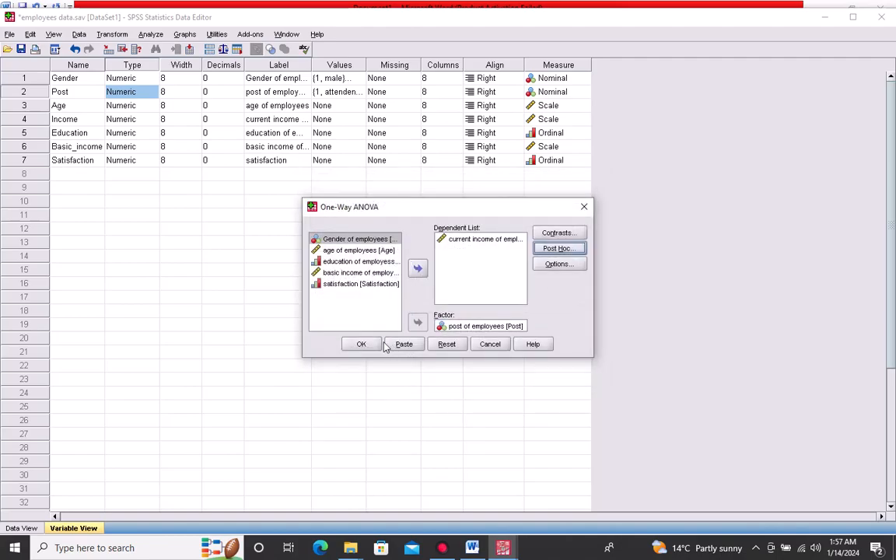
pyautogui.click(376, 347)
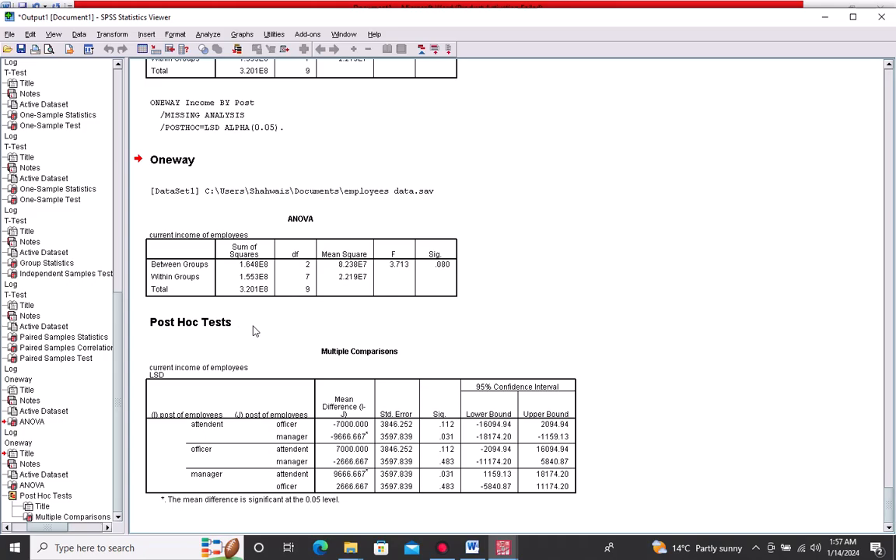
# - Switch to the Word document and add the line "Post-hoc test" below the ANOVA interpretation
pyautogui.click(463, 553)
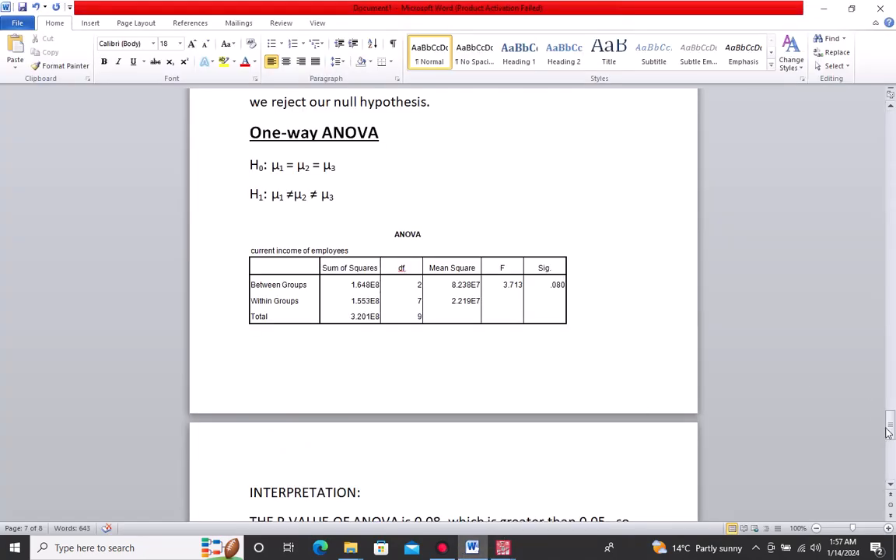
pyautogui.moveTo(889, 432)
pyautogui.mouseDown()
pyautogui.moveTo(889, 450)
pyautogui.moveTo(889, 442)
pyautogui.mouseUp()
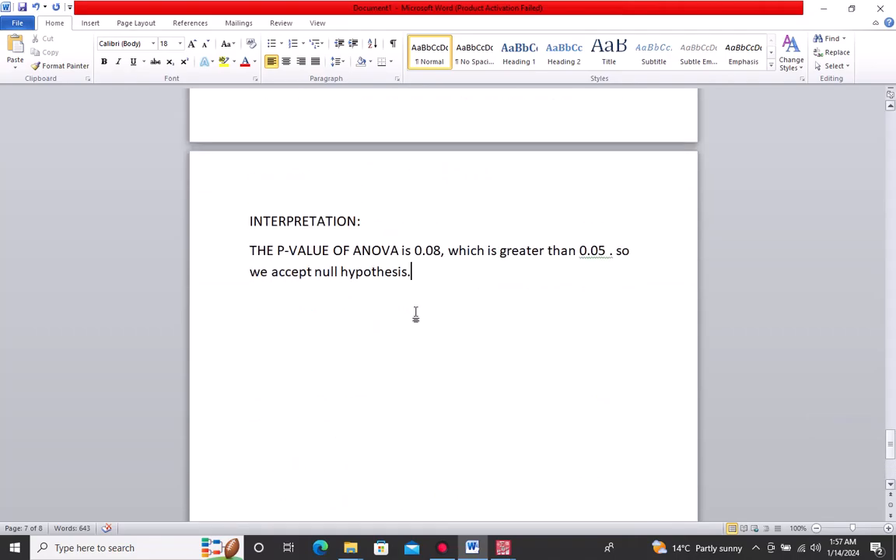
pyautogui.click(477, 300)
pyautogui.write('post')
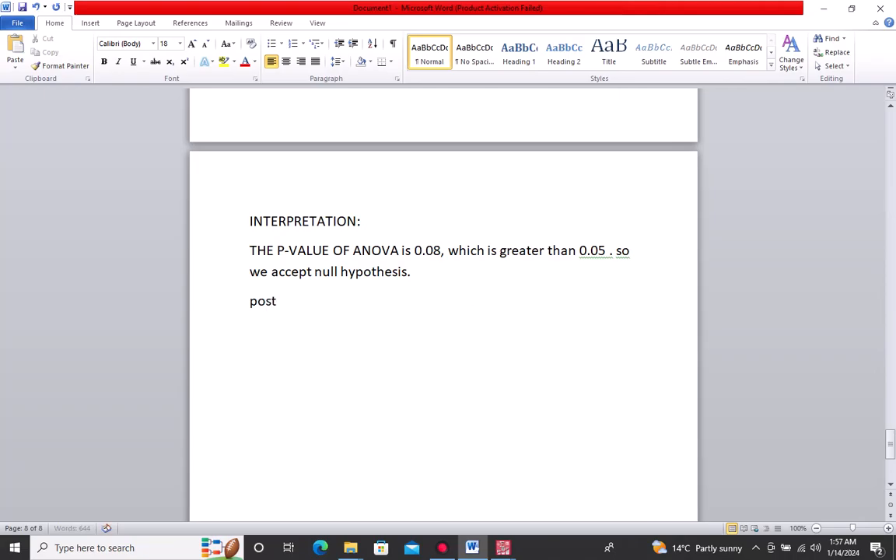
pyautogui.press('BackSpace')
pyautogui.write('-hoc test')
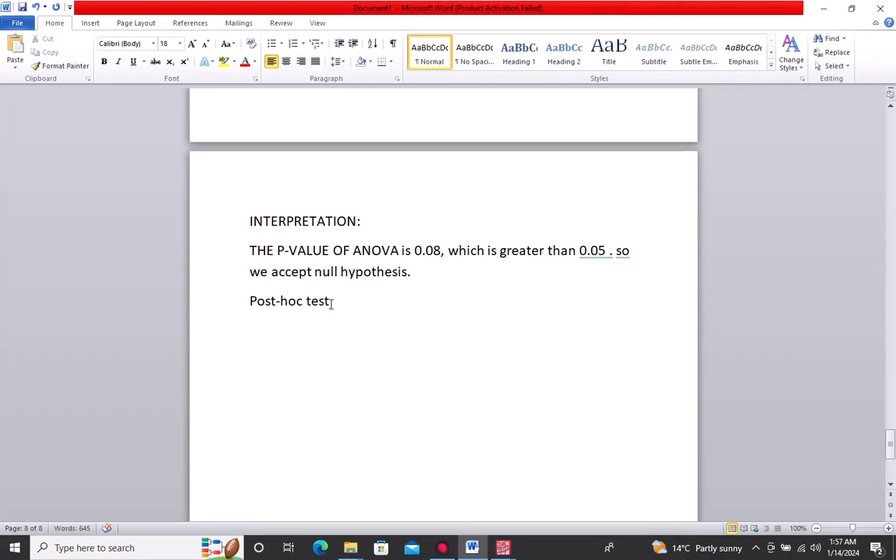
# - Format the "Post-hoc test" line as bold, underlined text at size 22
pyautogui.moveTo(331, 303); pyautogui.dragTo(248, 304)
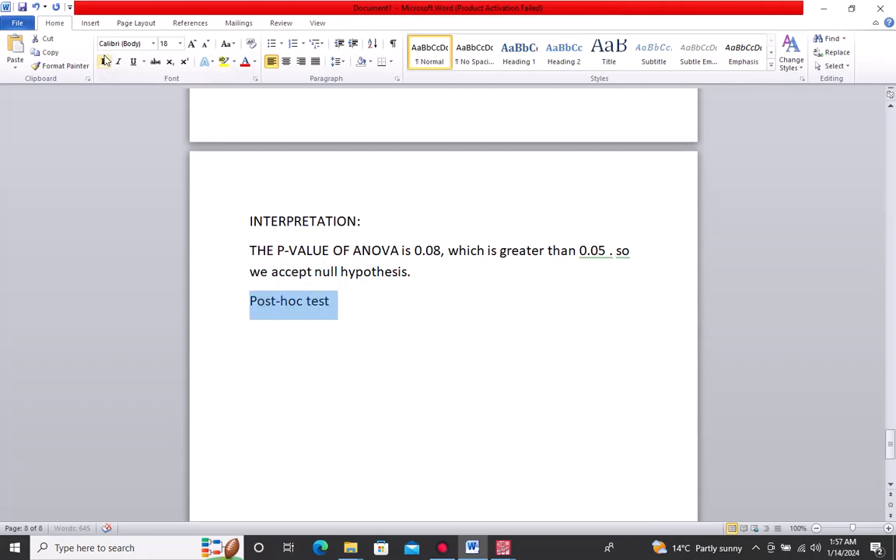
pyautogui.click(133, 61)
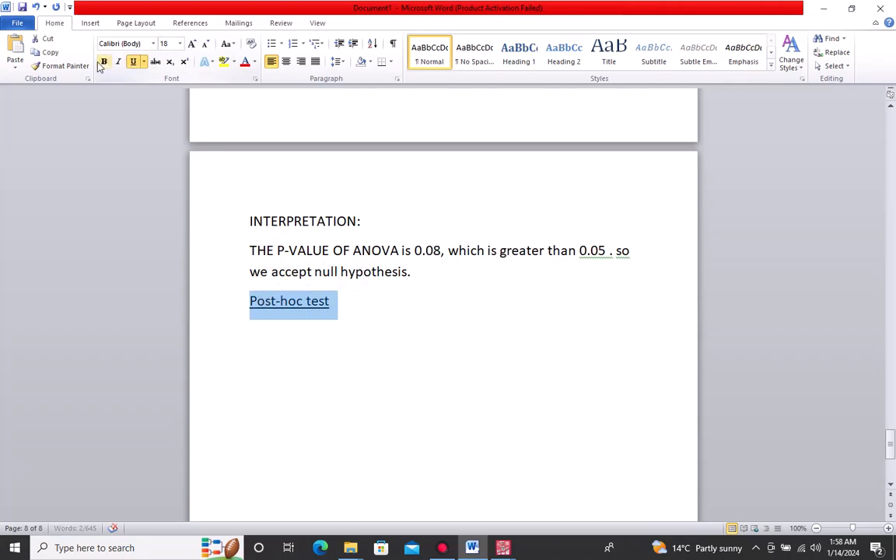
pyautogui.click(104, 61)
pyautogui.click(179, 43)
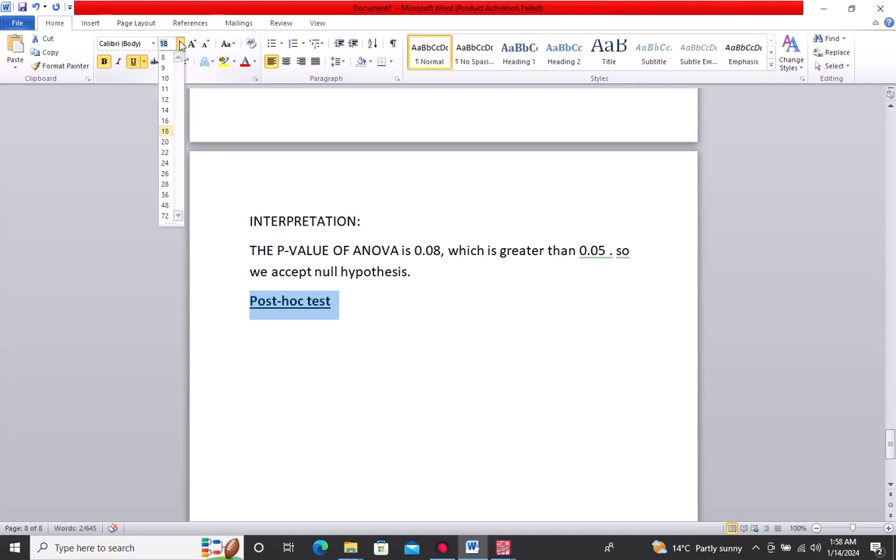
pyautogui.click(165, 153)
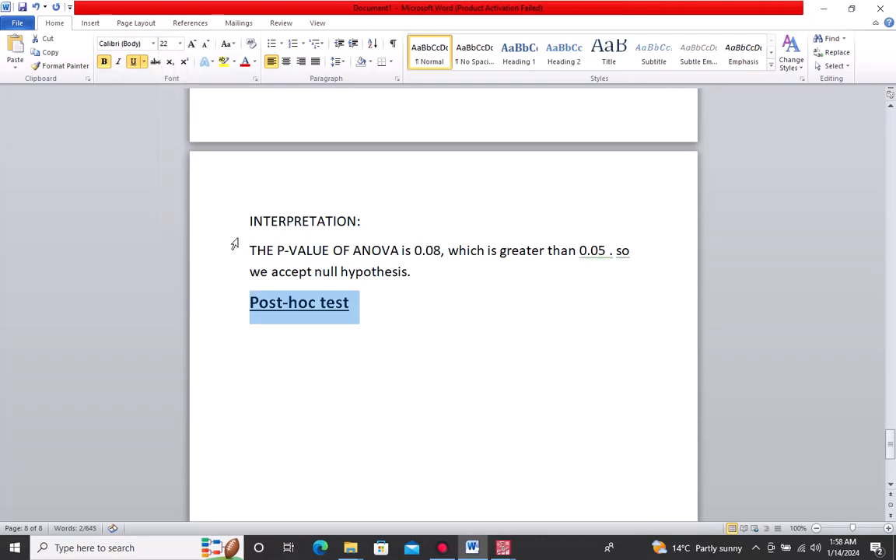
# - Start a new line below the Post-hoc test heading with bold and underline off and font size 14
pyautogui.click(369, 336)
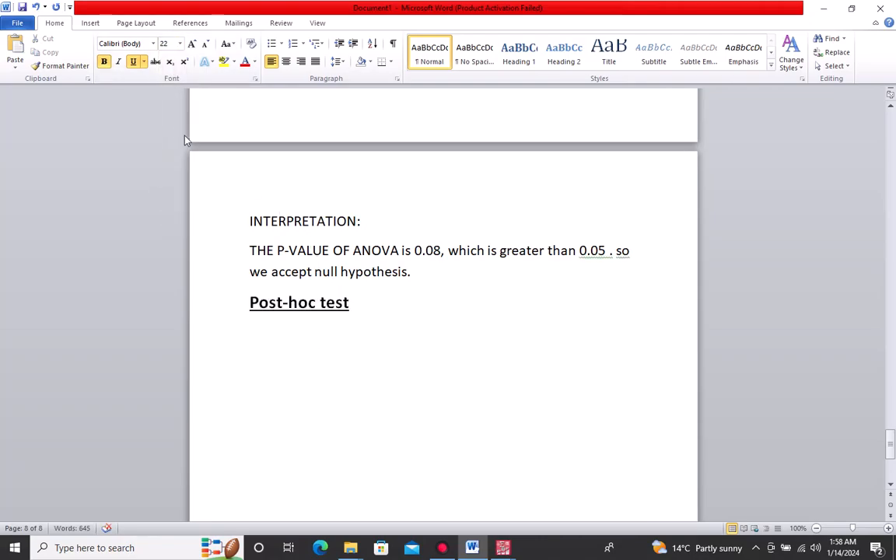
pyautogui.click(133, 62)
pyautogui.click(103, 62)
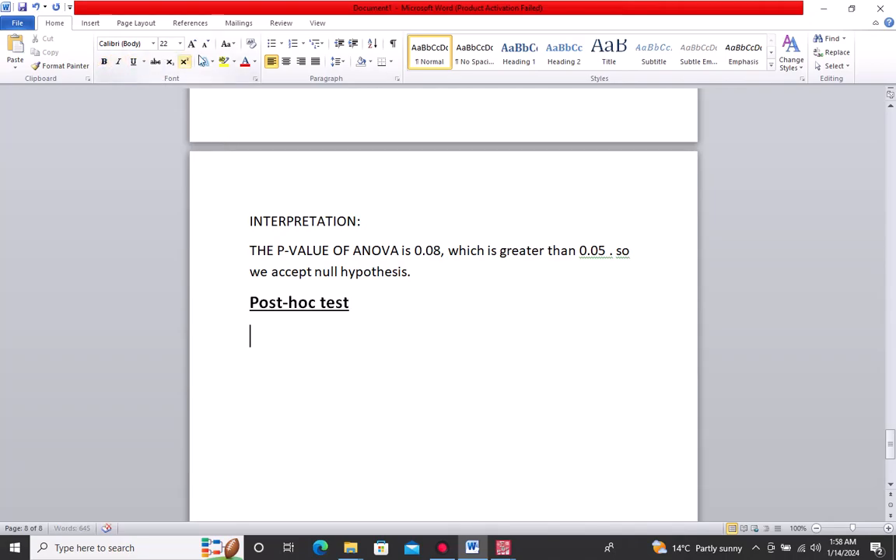
pyautogui.click(180, 43)
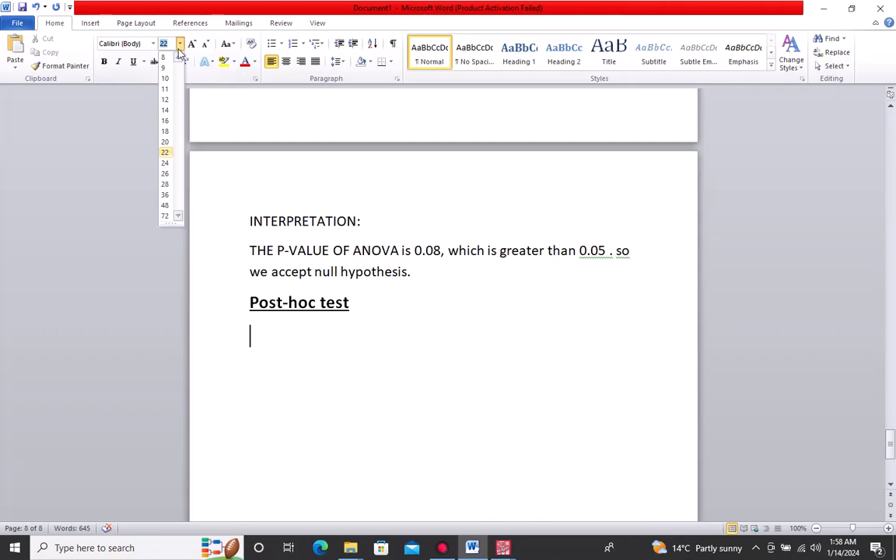
pyautogui.click(165, 110)
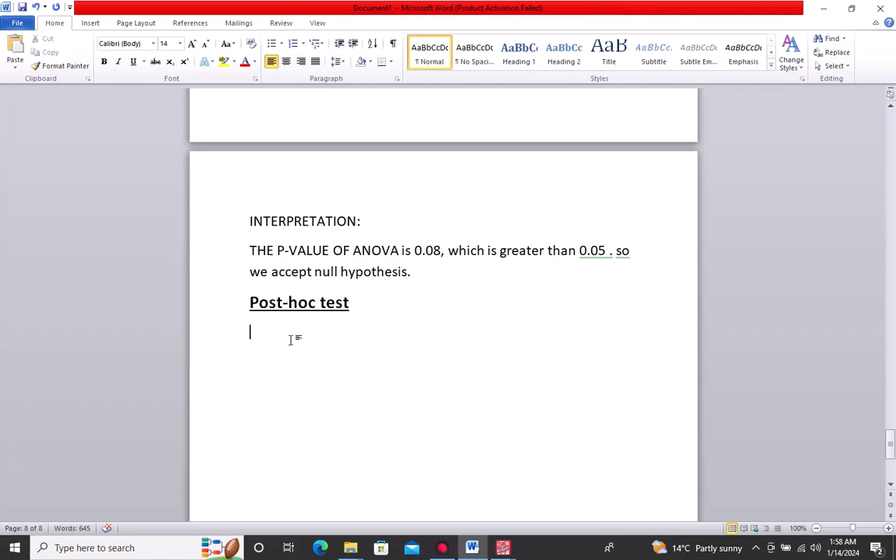
# - Write "As null hypothesis is rejected in ANOVA so we go to Post-hoc test" below the Post-hoc test heading
pyautogui.write('now')
pyautogui.press('BackSpace')
pyautogui.press('BackSpace')
pyautogui.press('BackSpace')
pyautogui.write('as ')
pyautogui.write('ho')
pyautogui.write('null hyp')
pyautogui.write('othesis i')
pyautogui.write('s re')
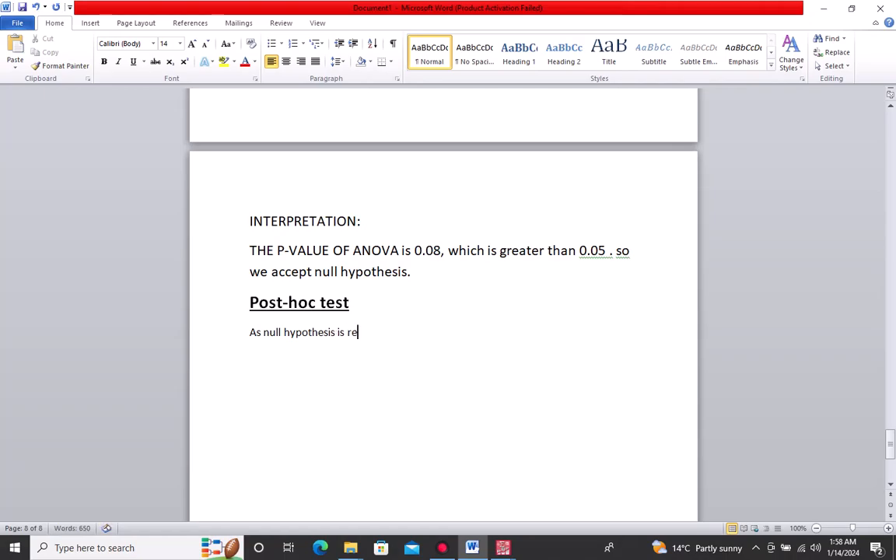
pyautogui.write('jected so')
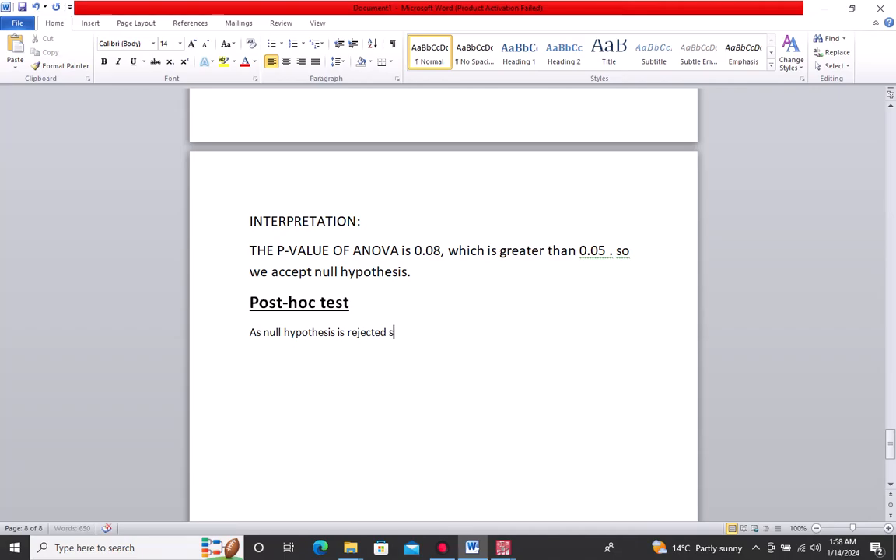
pyautogui.press('BackSpace')
pyautogui.press('BackSpace')
pyautogui.write('in a')
pyautogui.press('BackSpace')
pyautogui.write('ANOVA so we go')
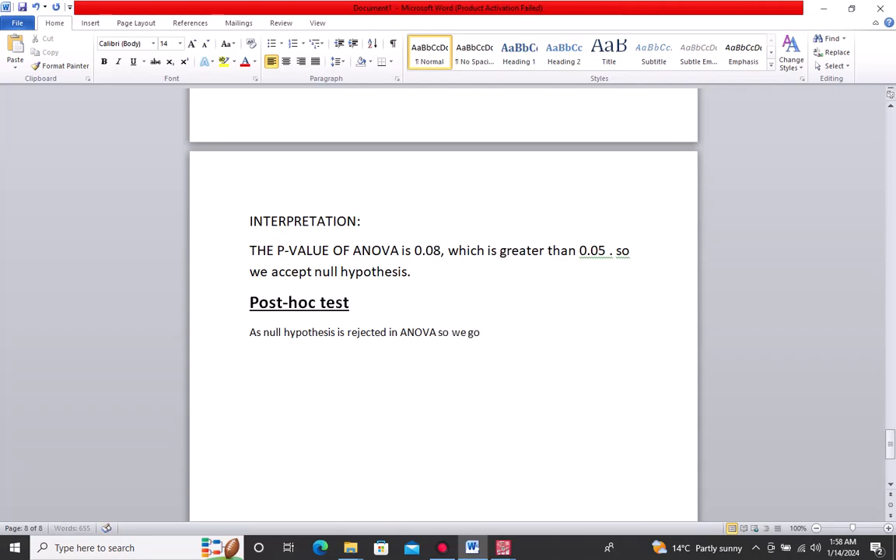
pyautogui.write(' to Post-hoc test')
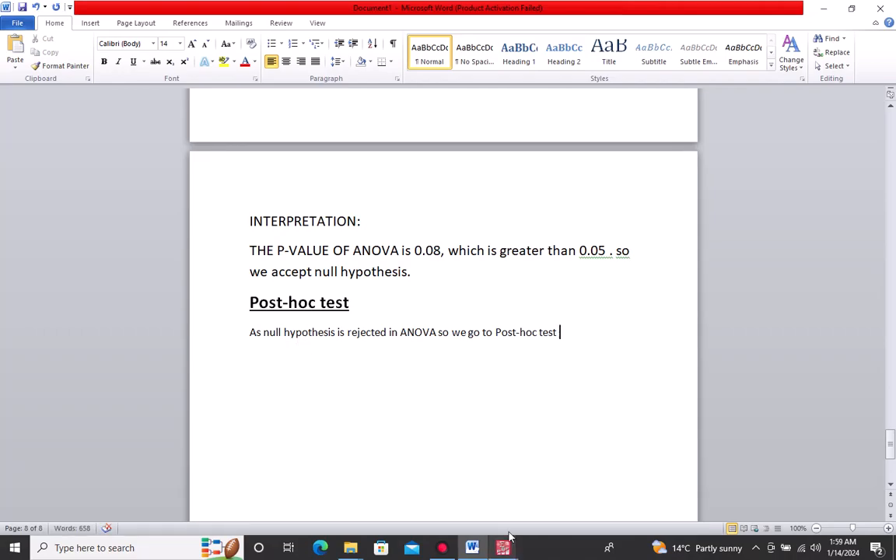
# - Switch to the SPSS output viewer and copy the Multiple Comparisons table under Post Hoc Tests
pyautogui.moveTo(502, 550)
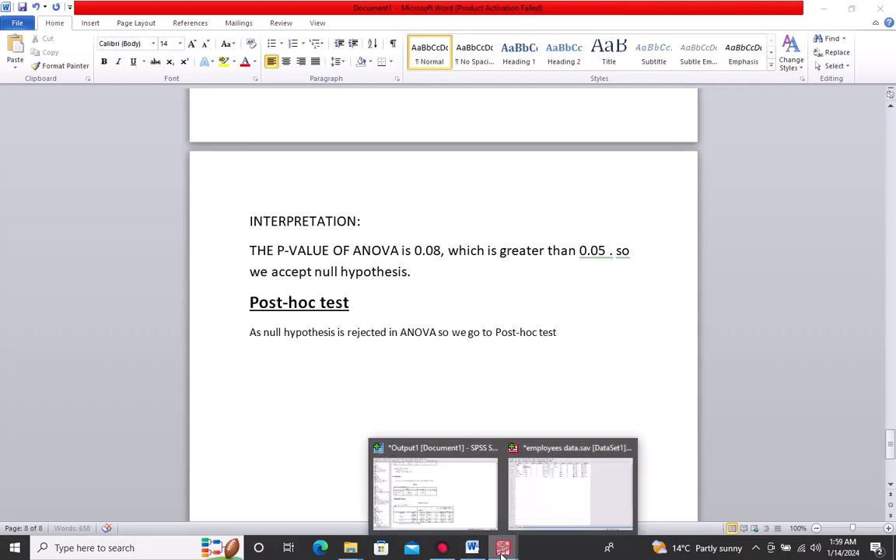
pyautogui.click(472, 515)
pyautogui.click(245, 443)
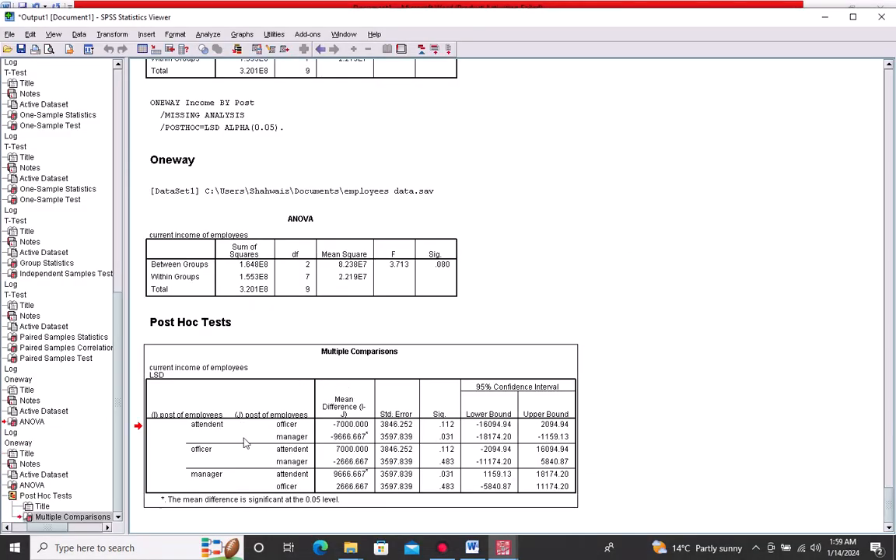
pyautogui.rightClick(245, 443)
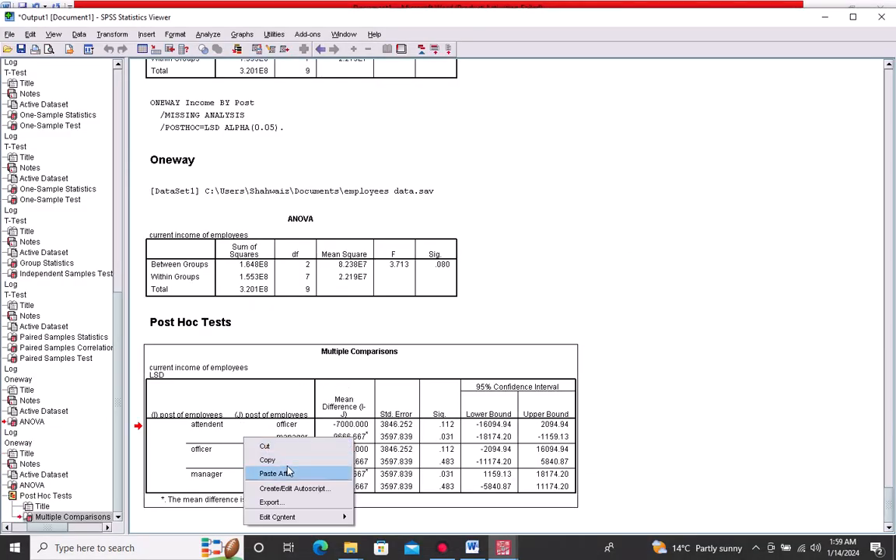
pyautogui.click(288, 460)
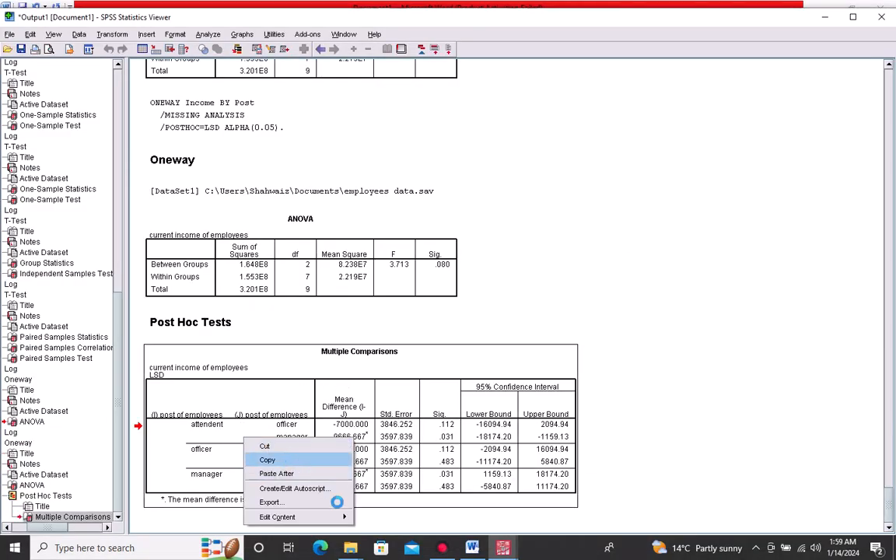
# - Return to the Word document and paste the copied table on a new line below the sentence about going to the Post-hoc test
pyautogui.click(472, 547)
pyautogui.click(414, 332)
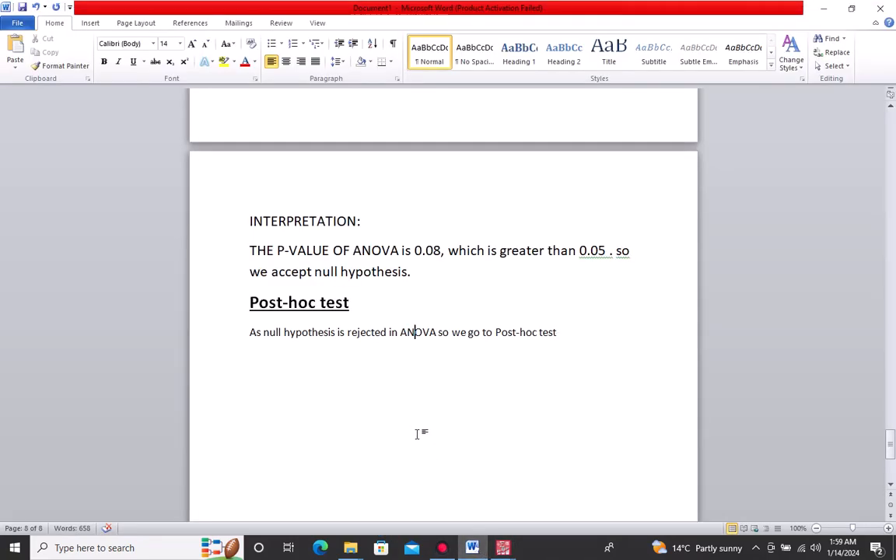
pyautogui.click(575, 333)
pyautogui.press('Return')
pyautogui.hotkey('ctrl', 'v')
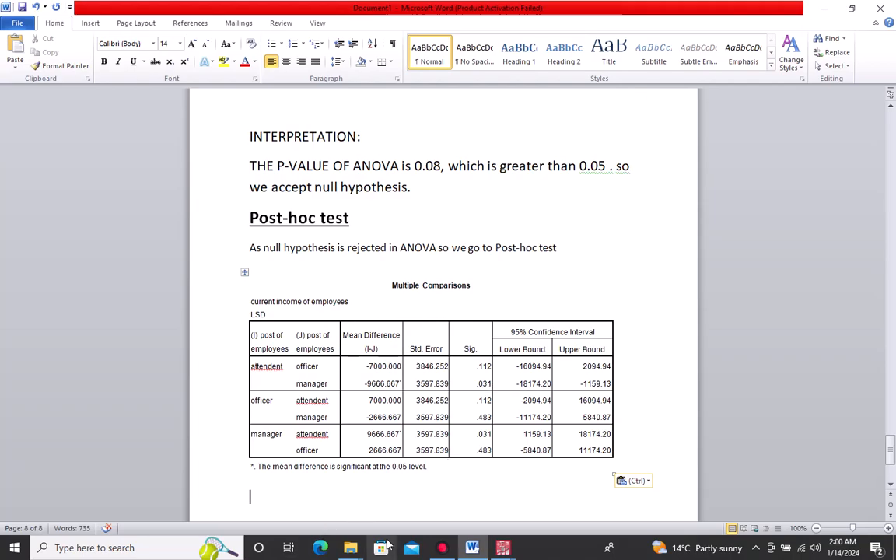
# - Add the line "Interpretation" below the pasted Multiple Comparisons table and start a new line under it
pyautogui.click(469, 549)
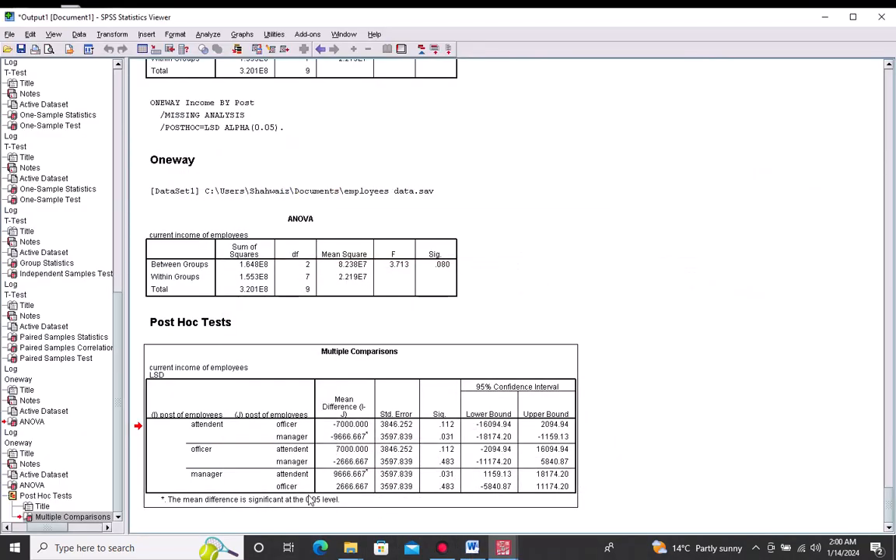
pyautogui.click(472, 548)
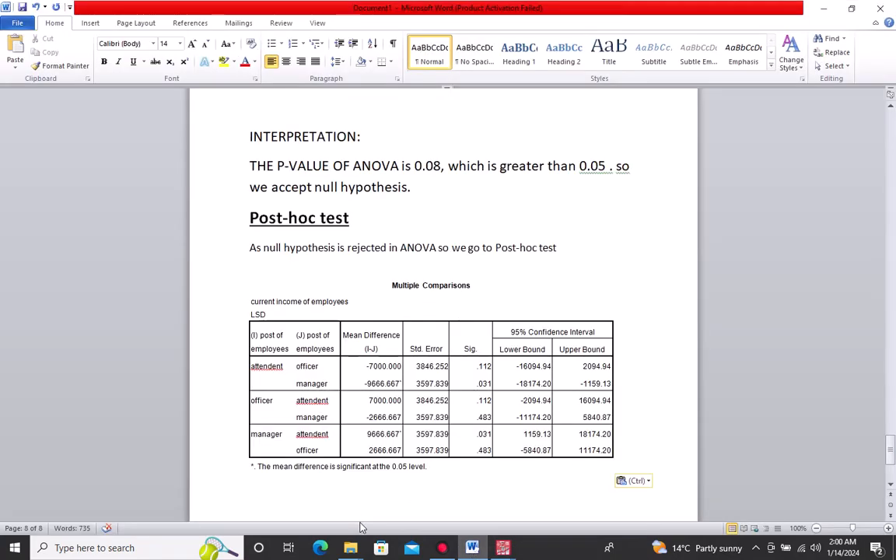
pyautogui.write('intee')
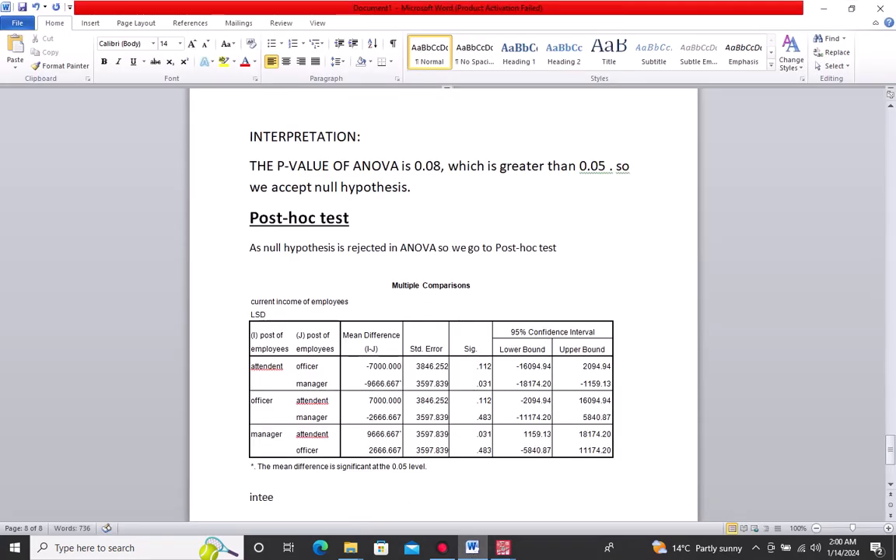
pyautogui.press('BackSpace')
pyautogui.write('rpretation')
pyautogui.press('Return')
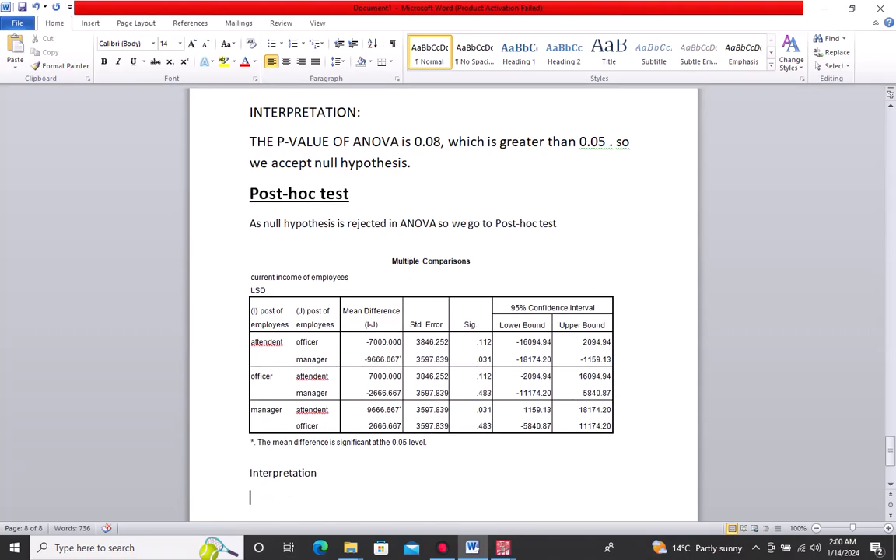
# - Begin the post-hoc interpretation with the text "The p-value of post-hoc test"
pyautogui.write('the p-value')
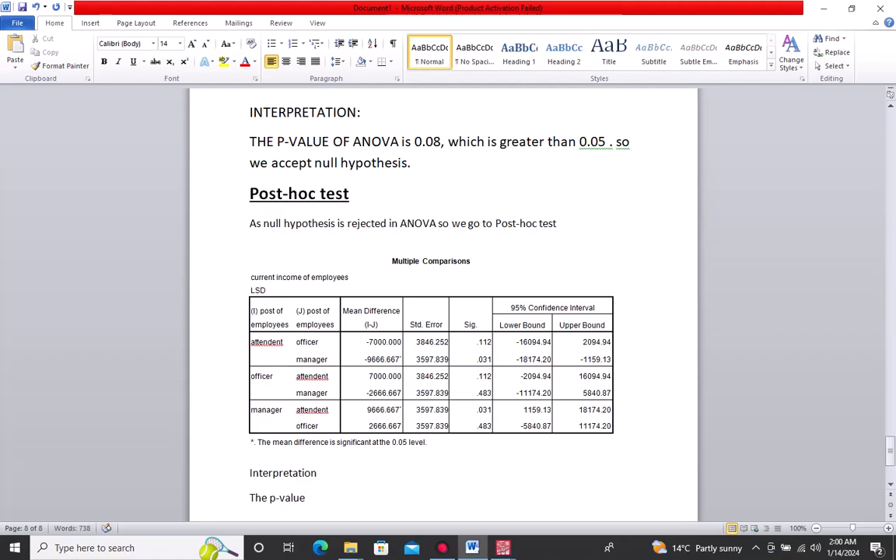
pyautogui.write(' of post')
pyautogui.press('BackSpace')
pyautogui.write('-hoc t')
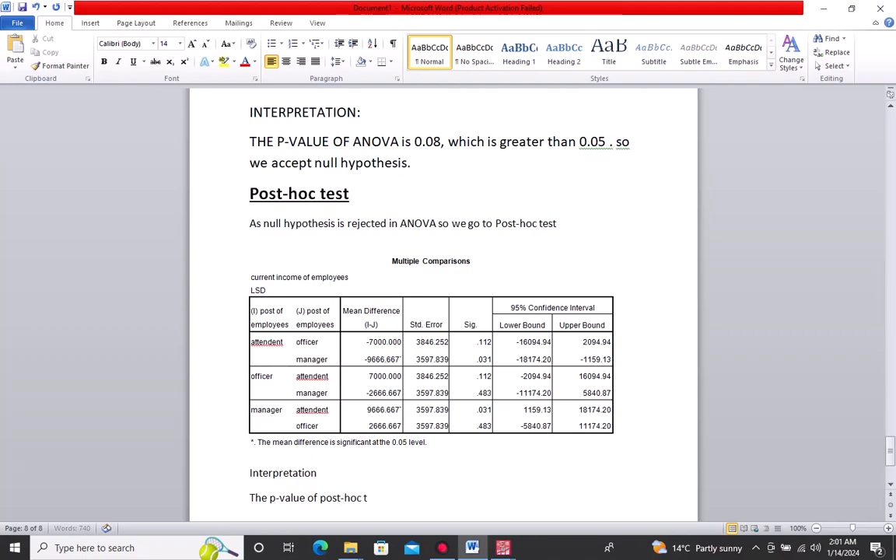
pyautogui.write('est')
# - Insert "attendant and manager of" before "post-hoc test" so the phrase reads "The p-value of attendant and manager of post-hoc test"
pyautogui.click(318, 498)
pyautogui.press('BackSpace')
pyautogui.press('BackSpace')
pyautogui.press('BackSpace')
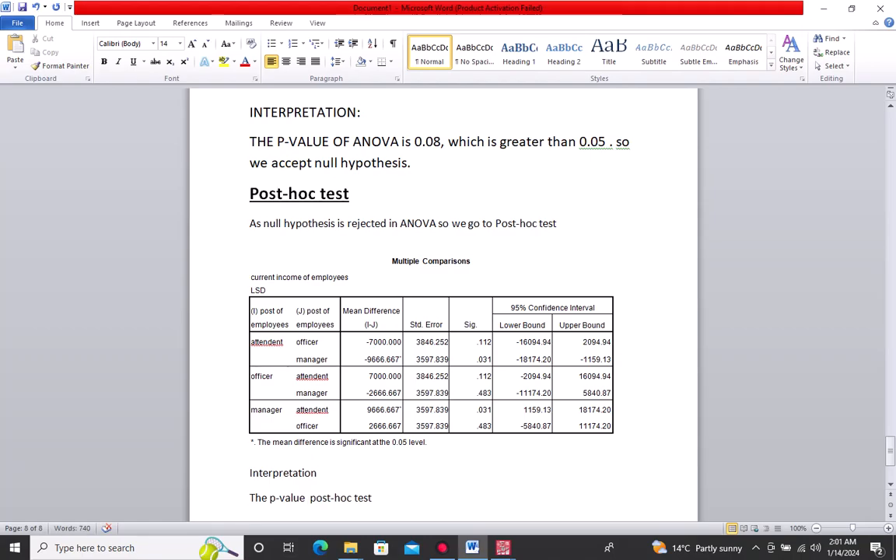
pyautogui.write('of ')
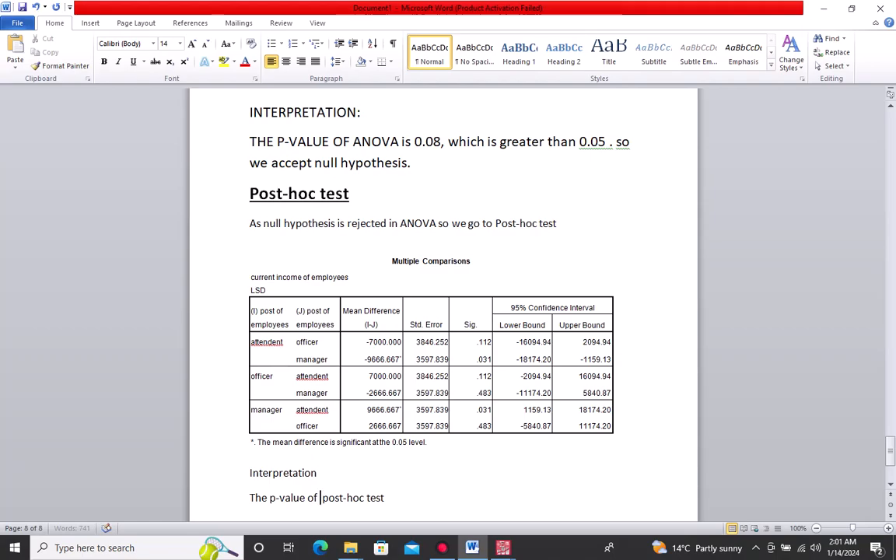
pyautogui.write('attende ')
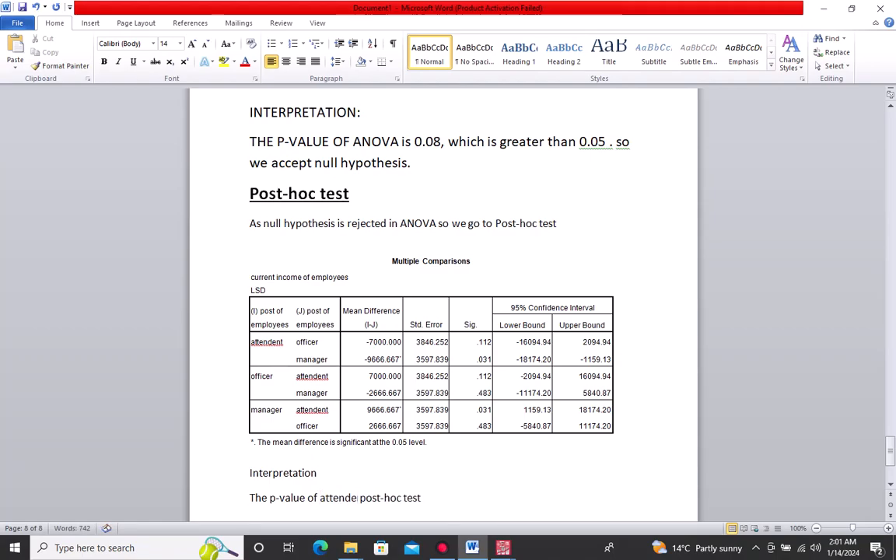
pyautogui.write('nt')
pyautogui.press('BackSpace')
pyautogui.press('BackSpace')
pyautogui.press('BackSpace')
pyautogui.write('ant and ')
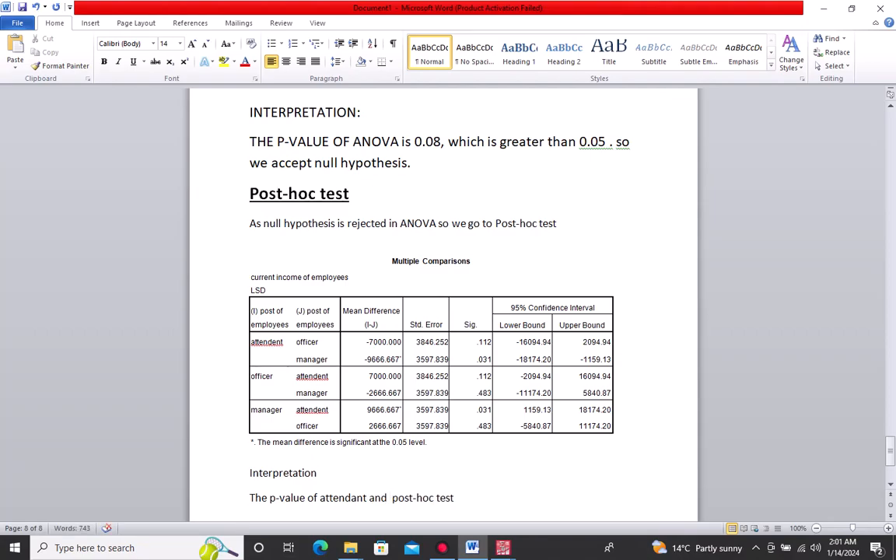
pyautogui.write('mana')
pyautogui.write('ger ')
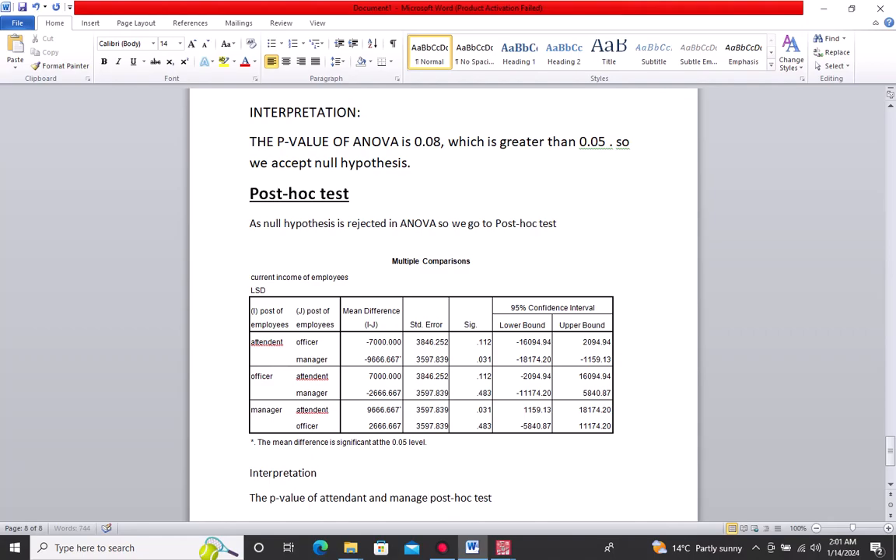
pyautogui.write('of')
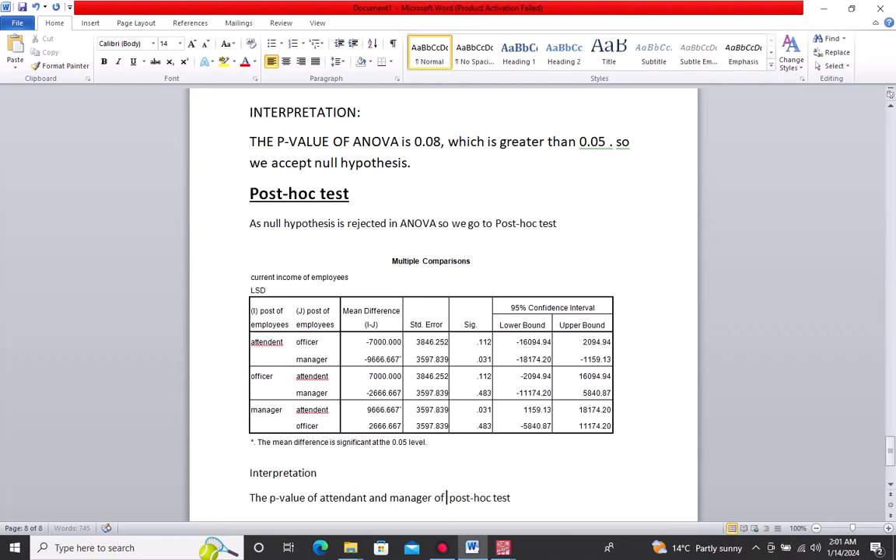
# - Complete the interpretation sentence with "is 0.03 which is less than 0.05 so we reject null hypothesis"
pyautogui.click(514, 504)
pyautogui.write('post-hoc test is 0.03 ')
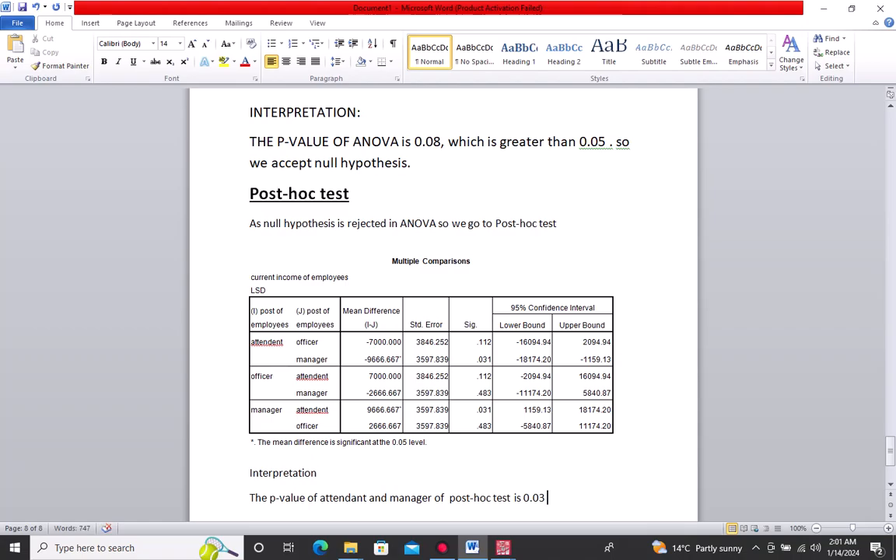
pyautogui.write('which is less than')
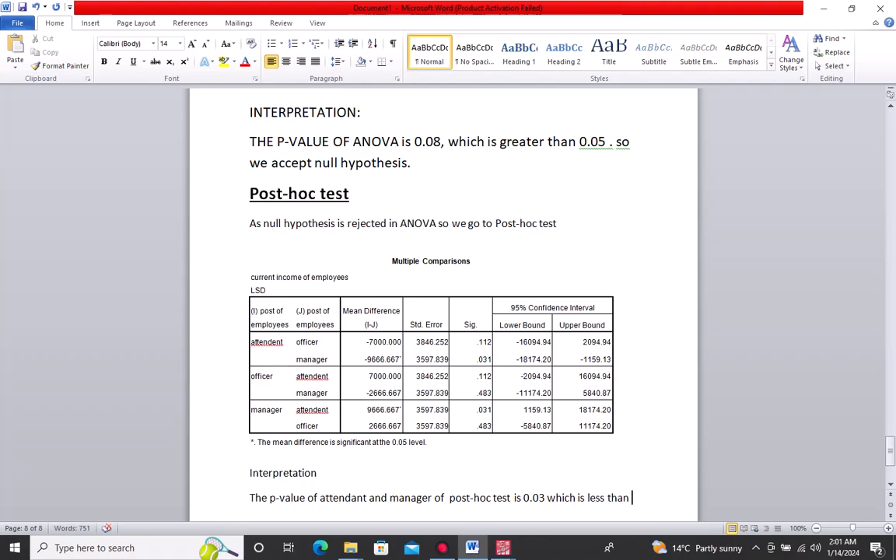
pyautogui.write(' 0,')
pyautogui.press('BackSpace')
pyautogui.write(',')
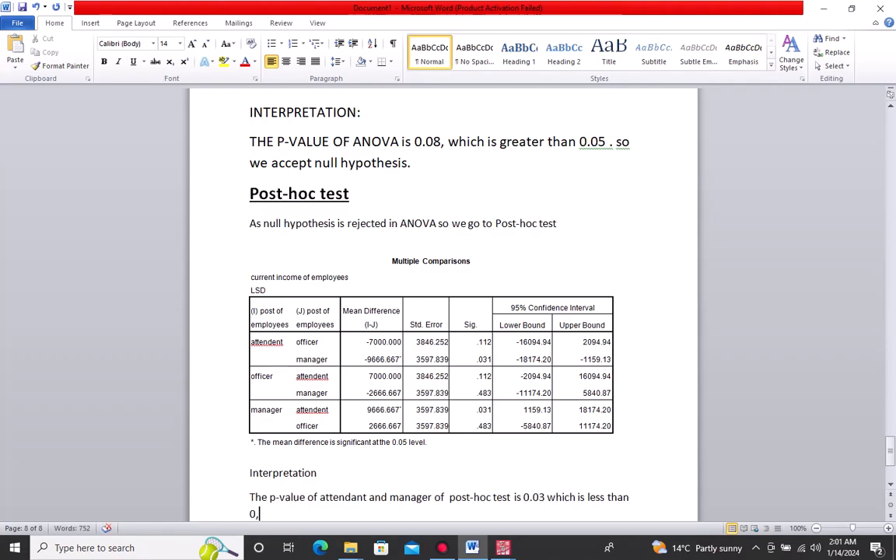
pyautogui.press('BackSpace')
pyautogui.write('.05 so we reject nu')
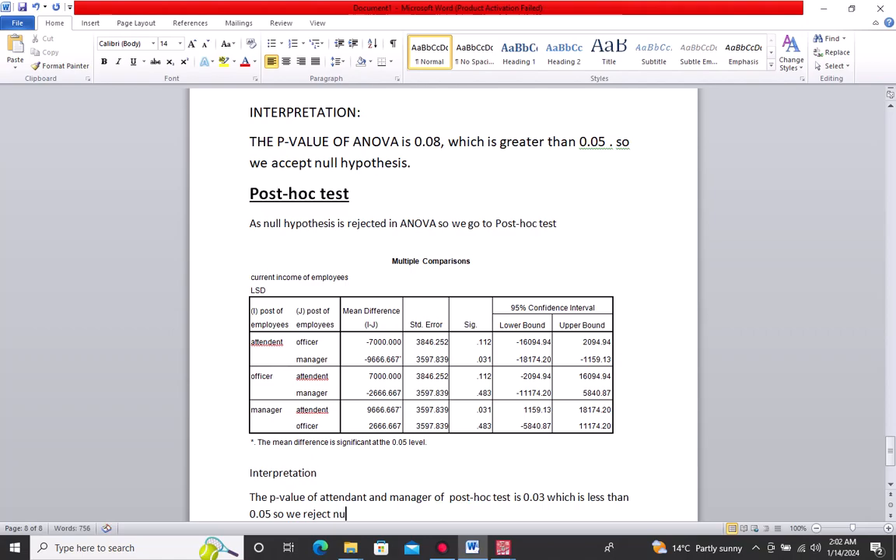
pyautogui.write('ll hypothesis')
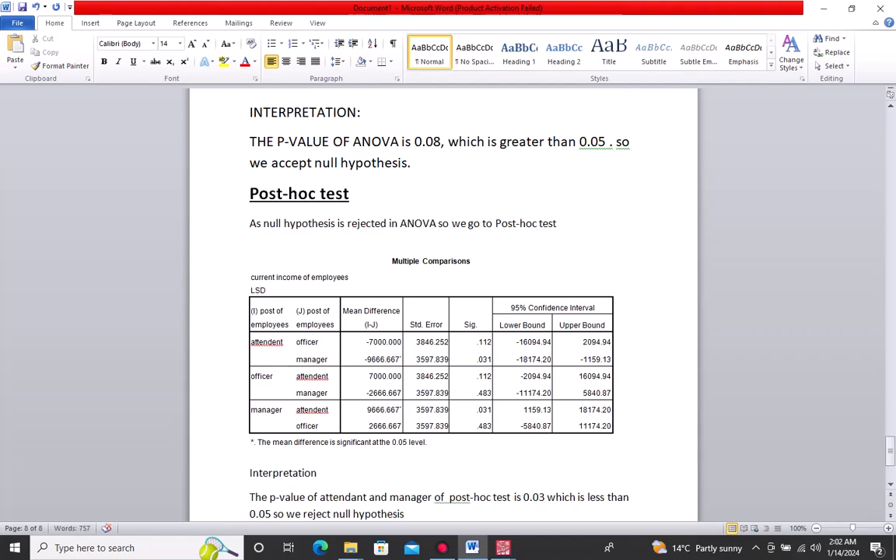
pyautogui.moveTo(472, 547)
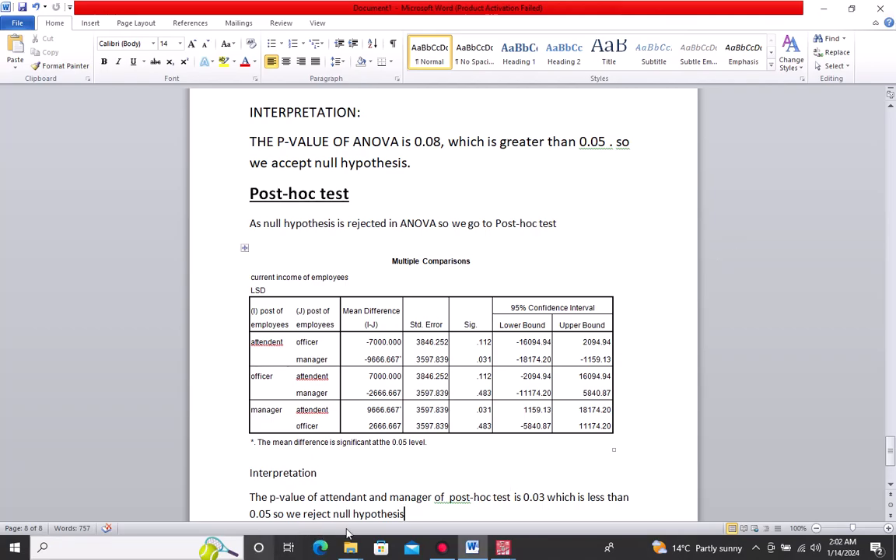
pyautogui.click(443, 550)
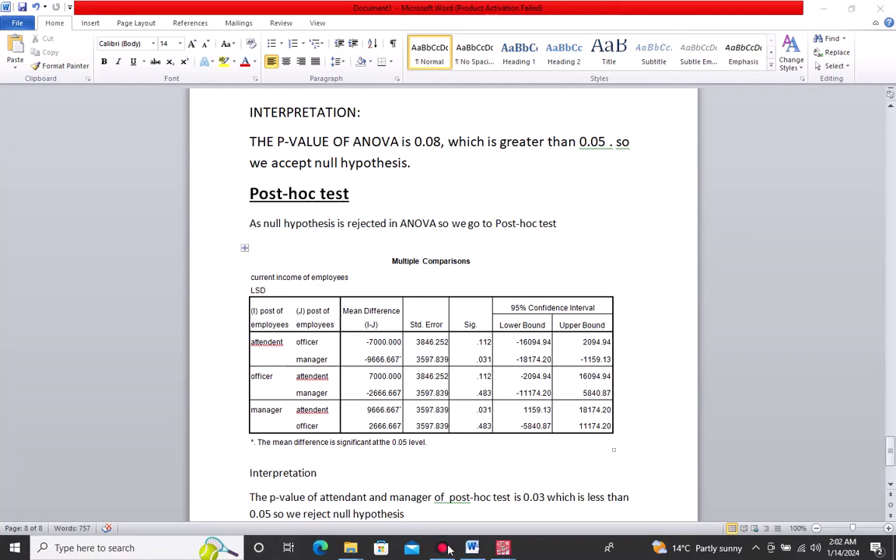